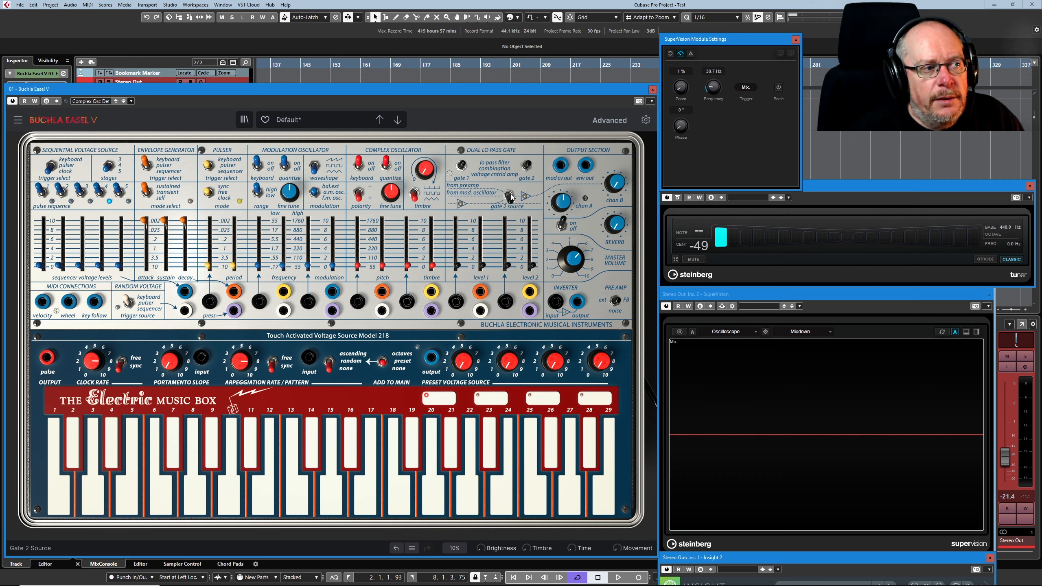
# - Route preamp noise into gate 2 and demonstrate its level control, leaving the gate 2 level at about 0.3
pyautogui.click(512, 194)
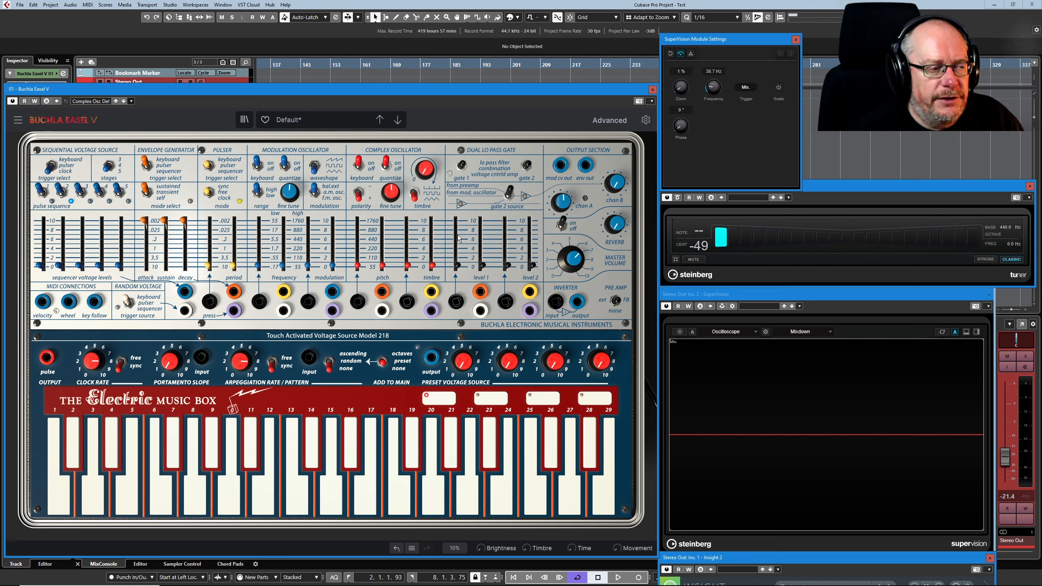
pyautogui.click(616, 302)
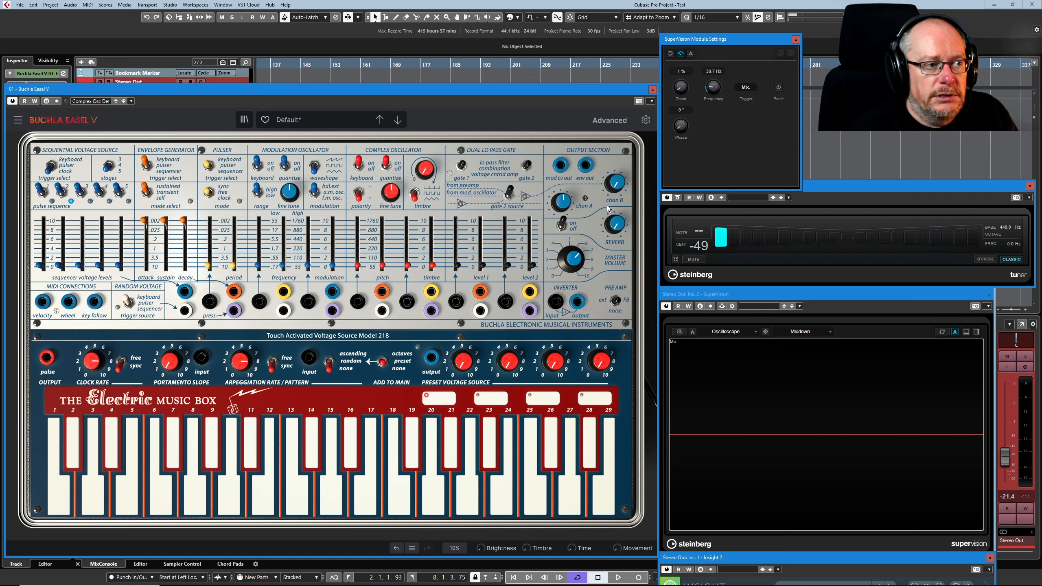
pyautogui.moveTo(615, 182)
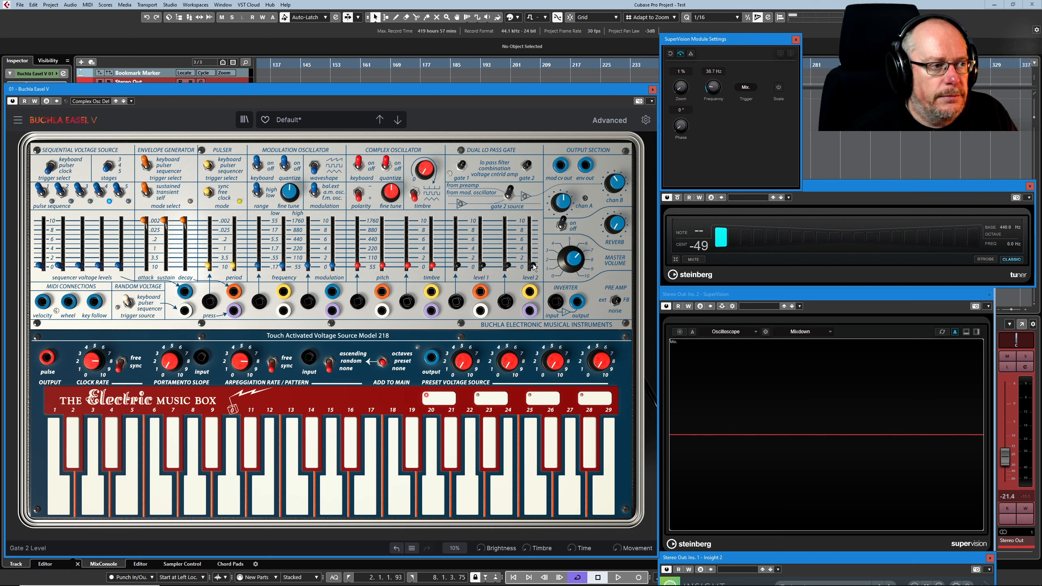
pyautogui.moveTo(532, 266); pyautogui.dragTo(533, 251)
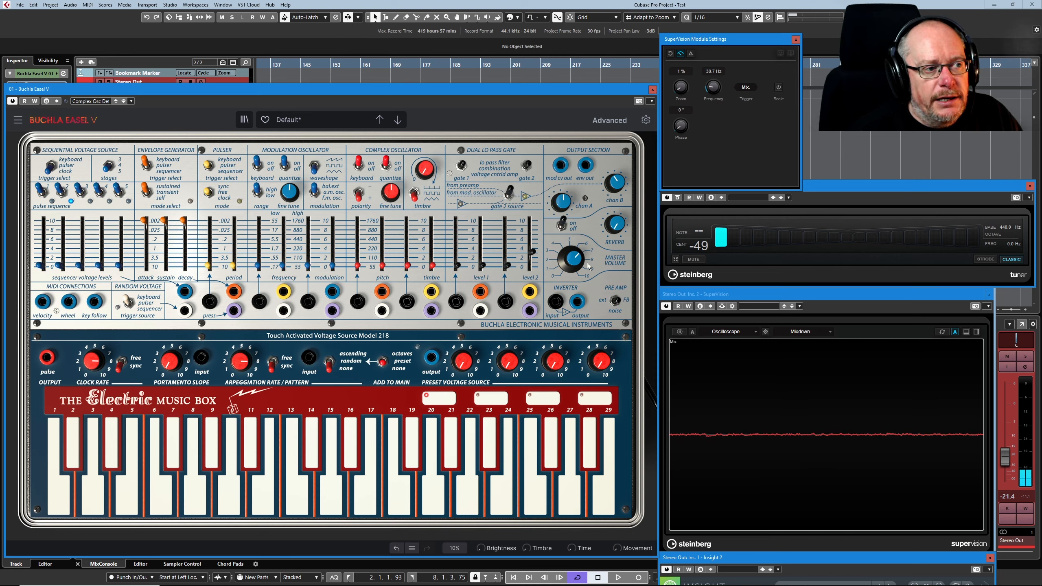
pyautogui.moveTo(533, 255)
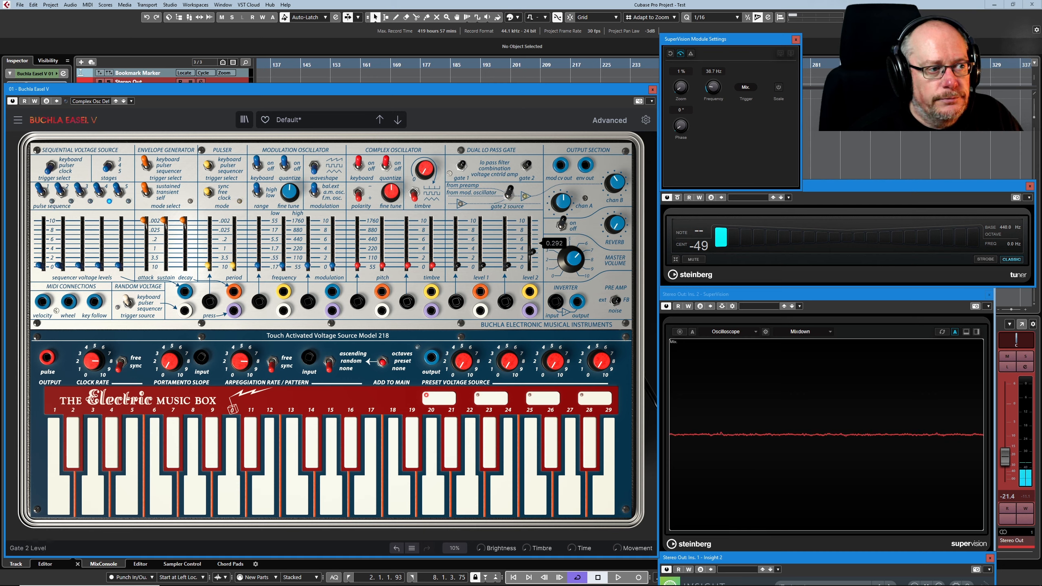
pyautogui.moveTo(533, 252); pyautogui.dragTo(532, 266)
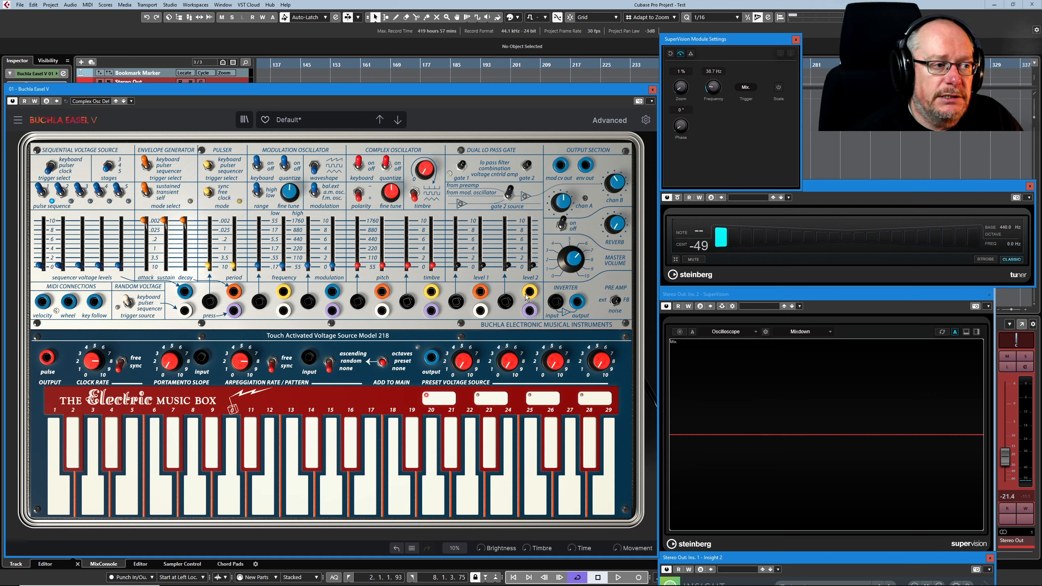
pyautogui.moveTo(537, 269); pyautogui.dragTo(536, 250)
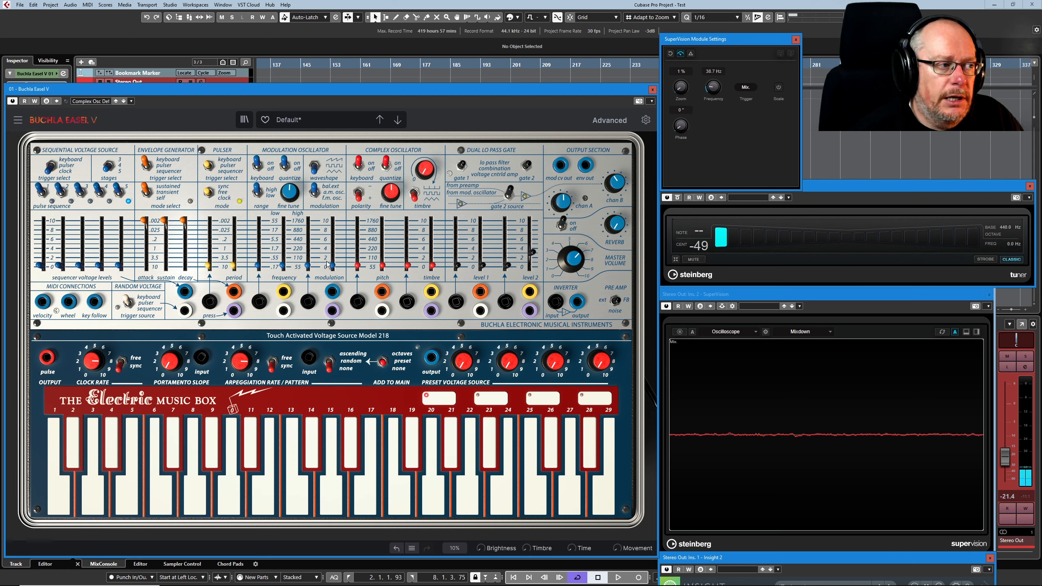
# - Set the modulation oscillator to low range, with its modulation amount at about 4 and its frequency slider about a quarter up
pyautogui.moveTo(332, 266)
pyautogui.mouseDown()
pyautogui.moveTo(333, 222)
pyautogui.moveTo(332, 249)
pyautogui.mouseUp()
pyautogui.click(258, 192)
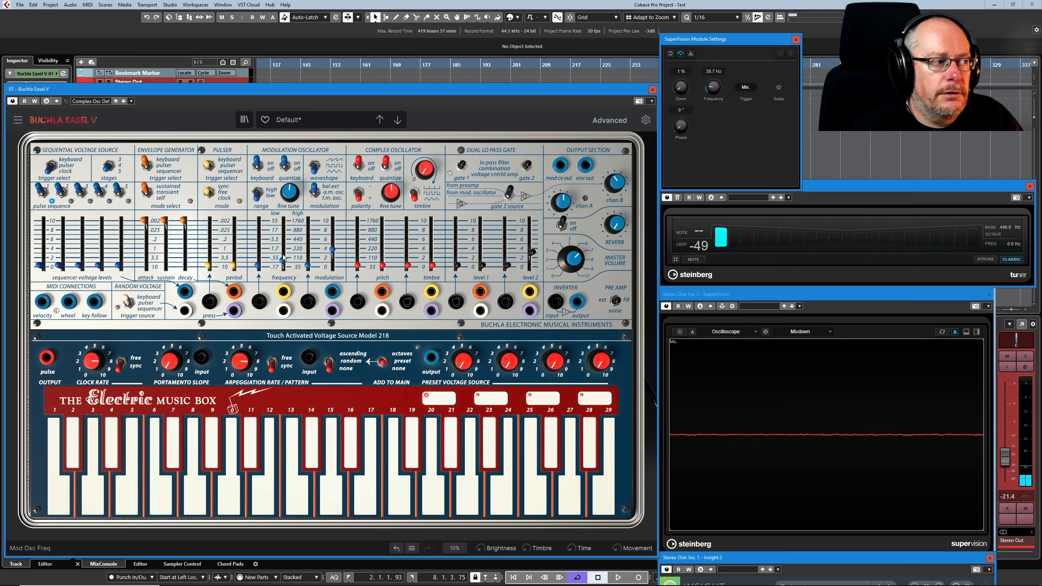
pyautogui.moveTo(283, 258); pyautogui.dragTo(282, 255)
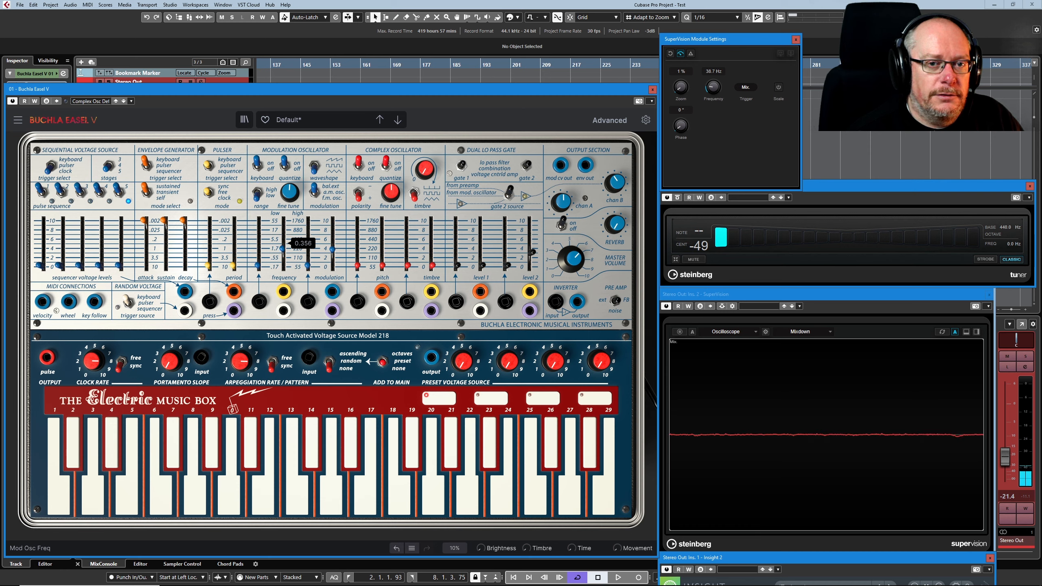
pyautogui.moveTo(282, 246); pyautogui.dragTo(282, 254)
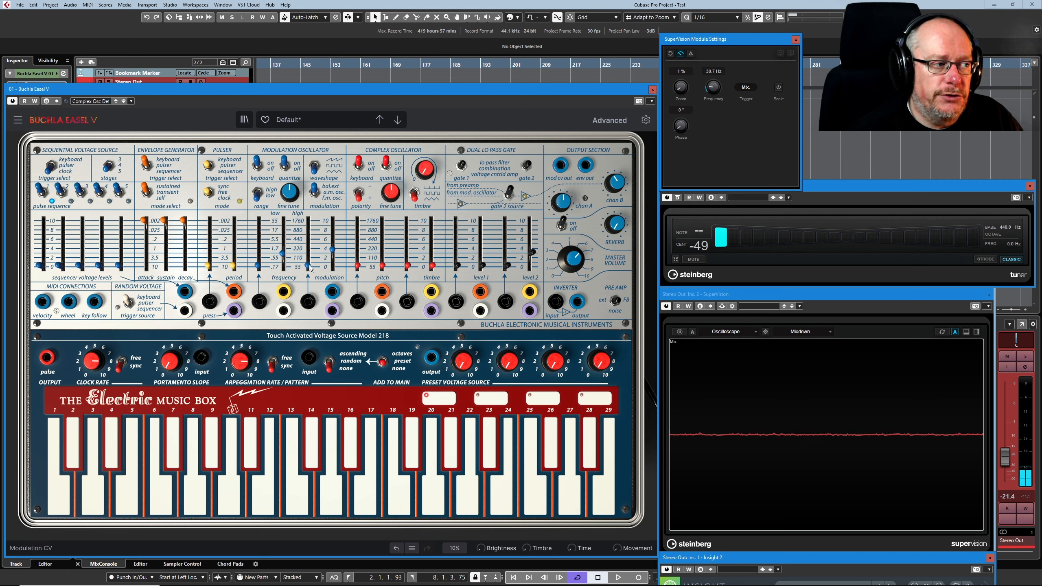
# - Lengthen the envelope attack and patch the envelope output to the modulation oscillator's frequency CV, raising the CV amount and setting the base frequency to 0.100
pyautogui.moveTo(260, 266)
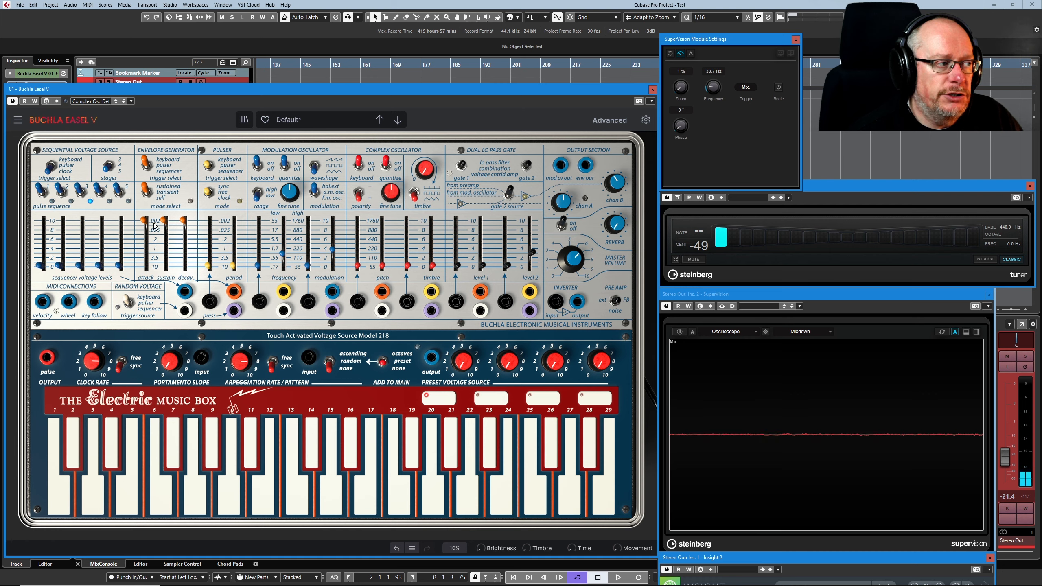
pyautogui.moveTo(144, 222); pyautogui.dragTo(144, 246)
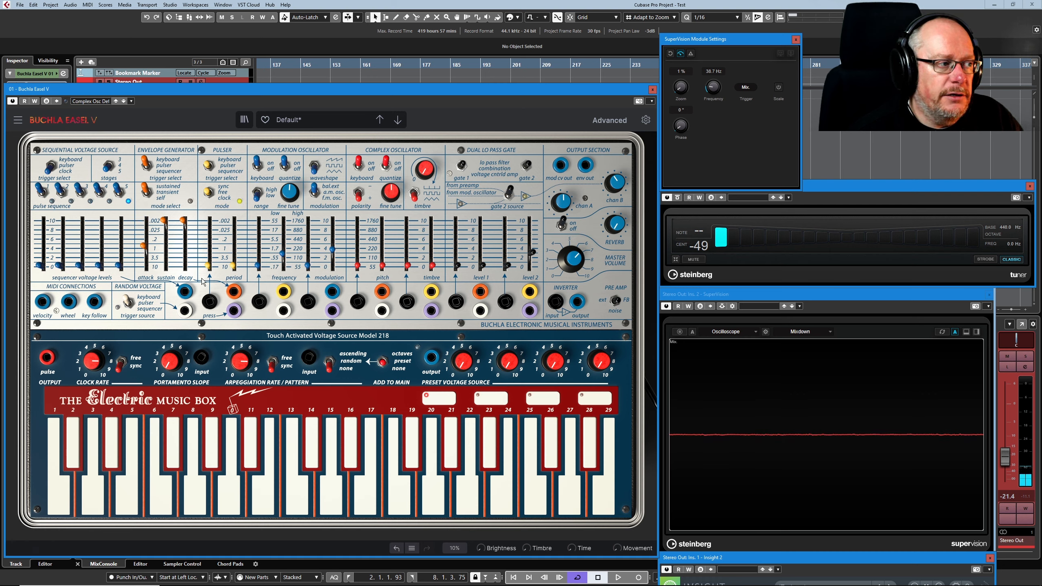
pyautogui.moveTo(233, 291); pyautogui.dragTo(259, 302)
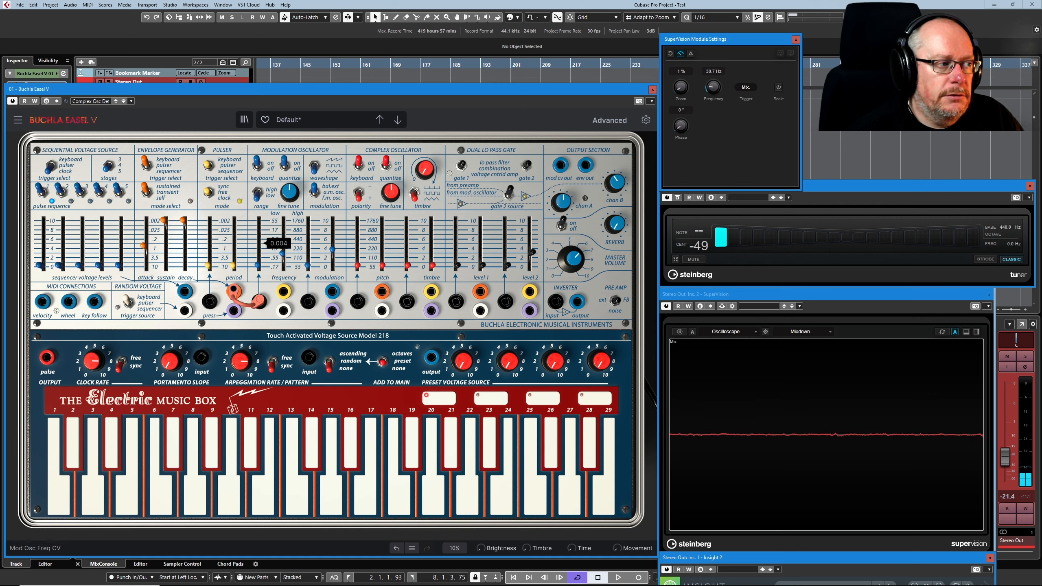
pyautogui.moveTo(257, 266); pyautogui.dragTo(283, 258)
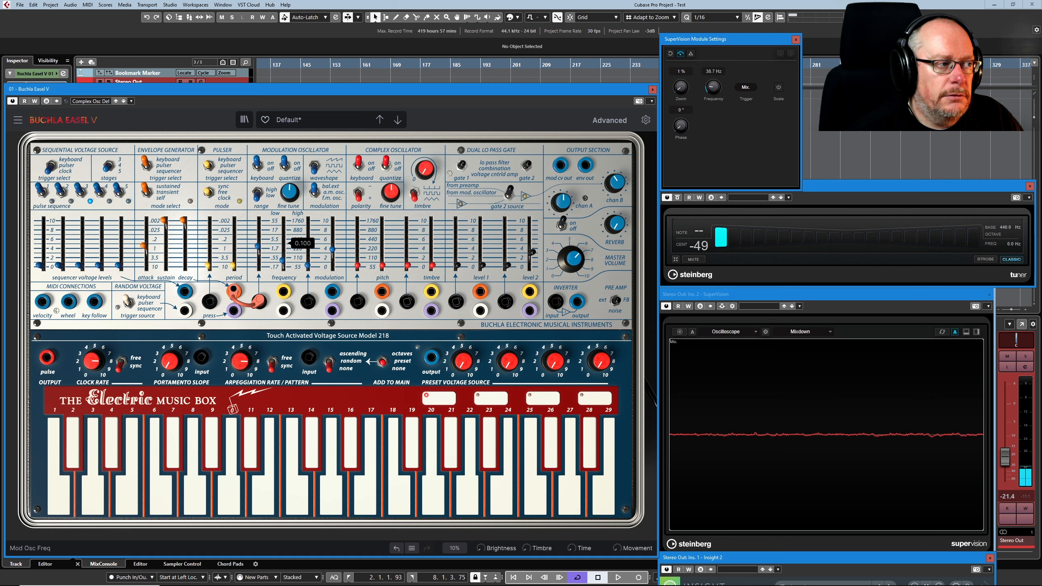
pyautogui.moveTo(144, 245); pyautogui.dragTo(143, 243)
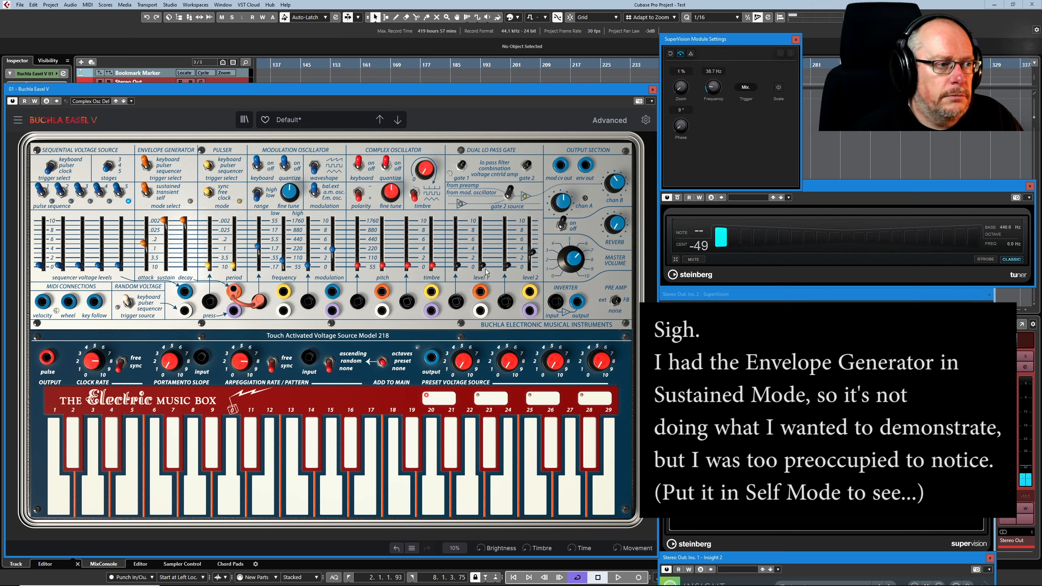
# - Change the modulation oscillator's waveshape, raise its modulation amount to maximum, and bring the gate 2 level down to zero
pyautogui.moveTo(532, 254)
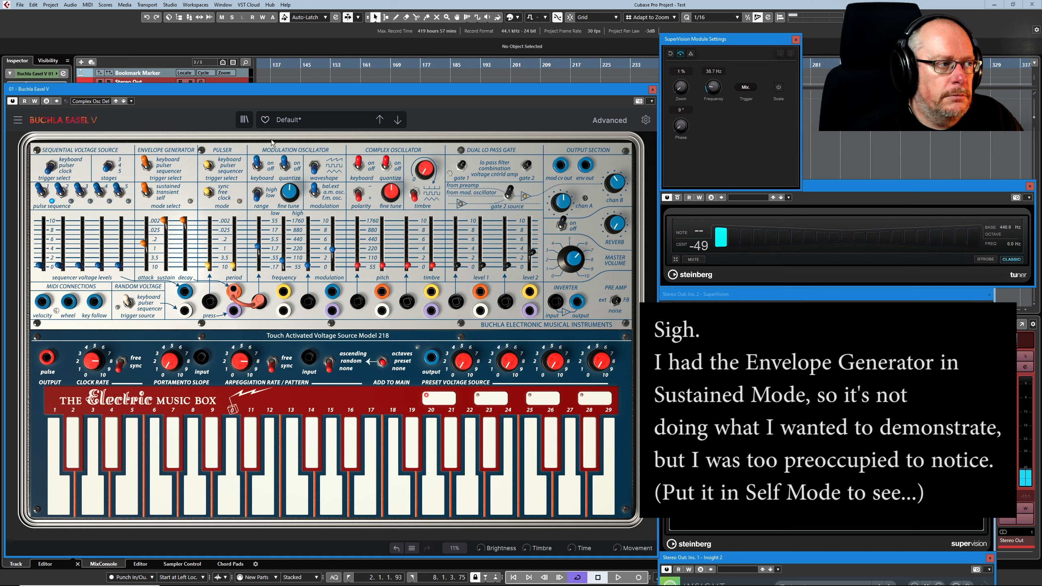
pyautogui.click(315, 171)
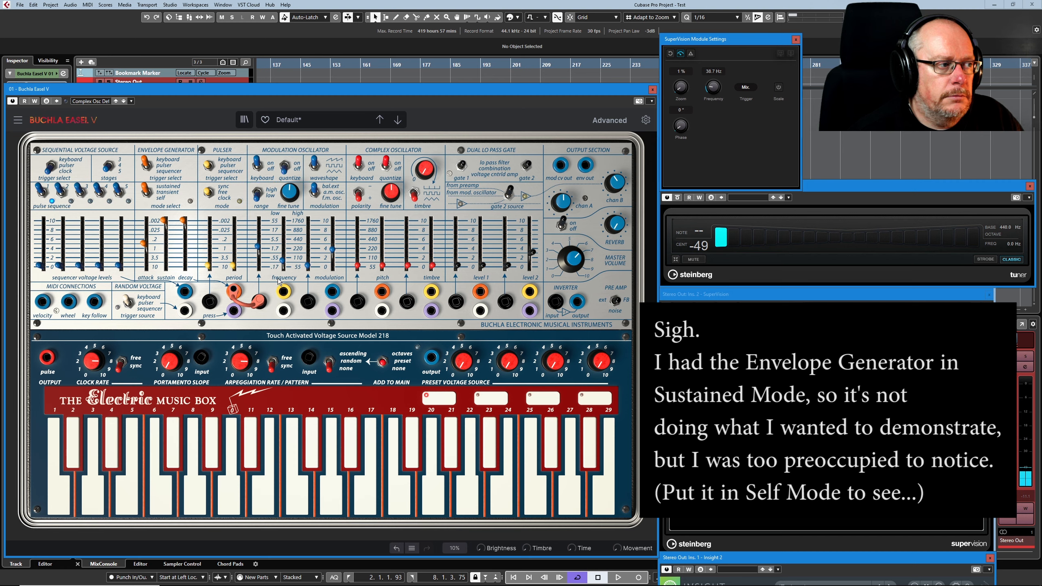
pyautogui.moveTo(282, 260); pyautogui.dragTo(332, 220)
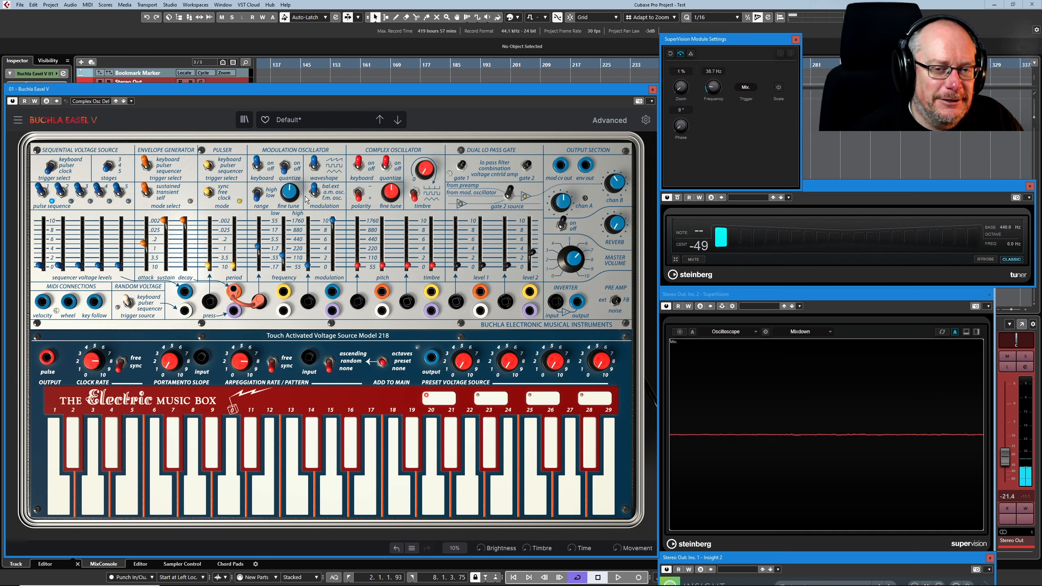
pyautogui.moveTo(532, 253)
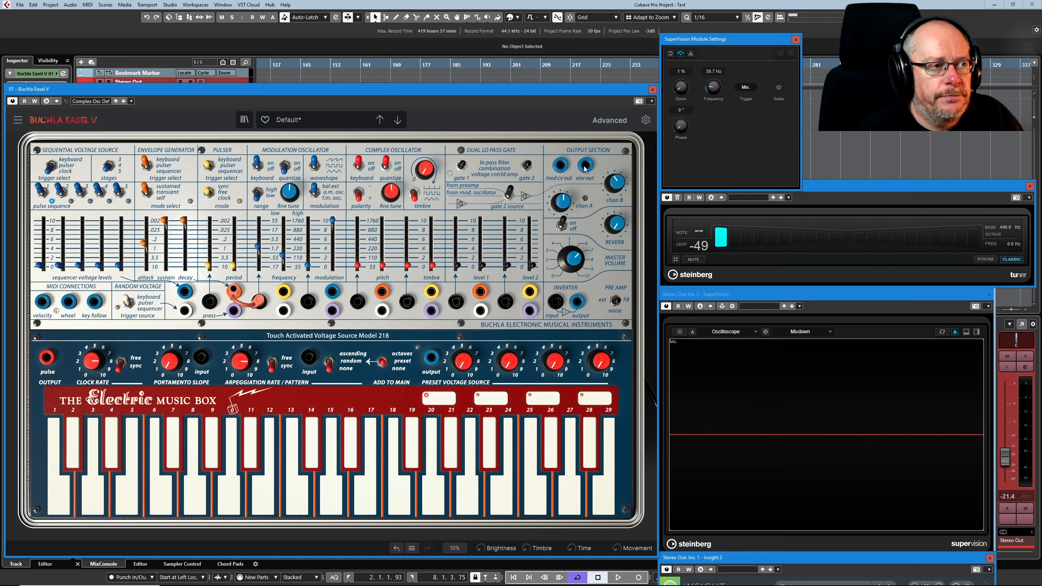
# - Patch env out to the complex oscillator's pitch CV, with the gate 1 level at about 0.3 and the pitch CV amount about a quarter up
pyautogui.moveTo(586, 168); pyautogui.dragTo(354, 176)
pyautogui.moveTo(367, 296); pyautogui.dragTo(357, 303)
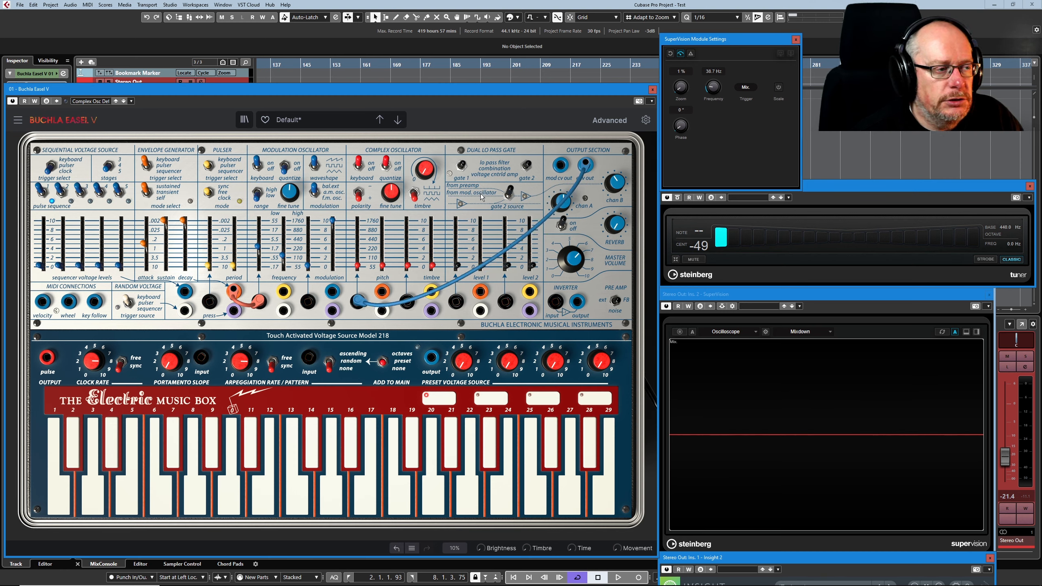
pyautogui.moveTo(482, 266); pyautogui.dragTo(483, 250)
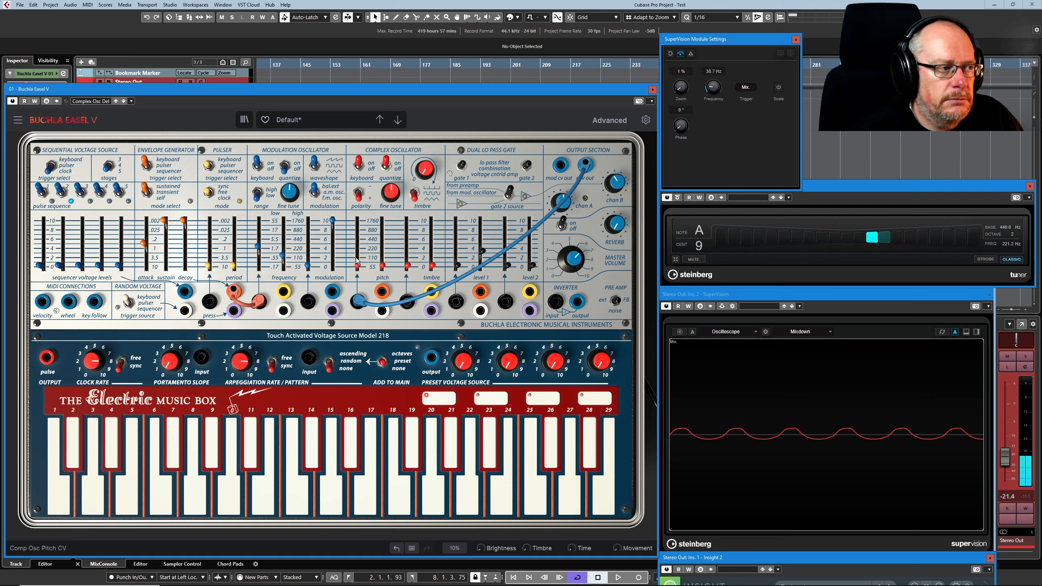
pyautogui.moveTo(357, 264); pyautogui.dragTo(358, 254)
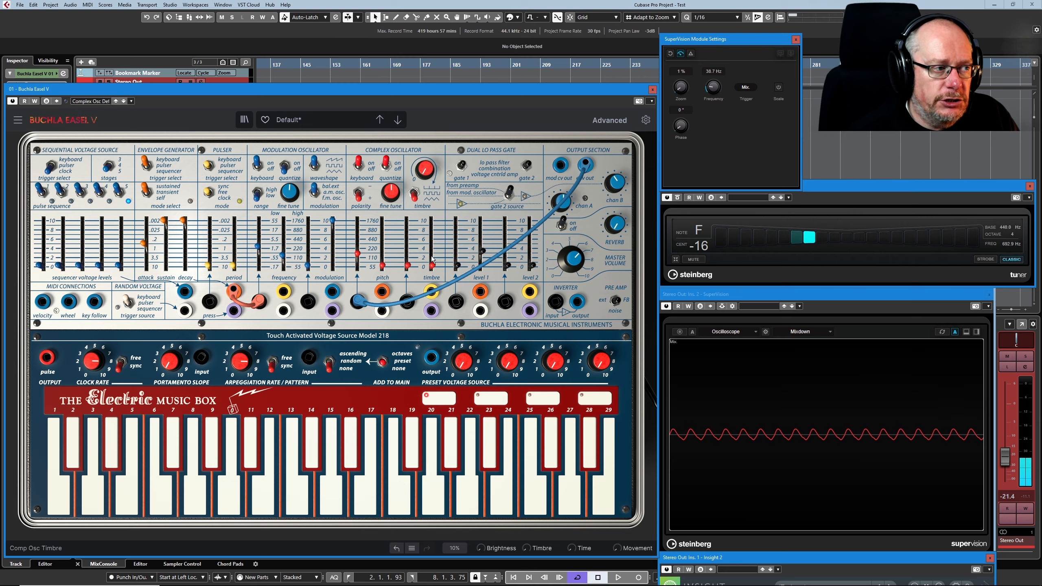
# - Move the env out cable to the complex oscillator's timbre CV and raise the timbre CV amount to about 0.33 with gate 1 open
pyautogui.moveTo(482, 251); pyautogui.dragTo(482, 267)
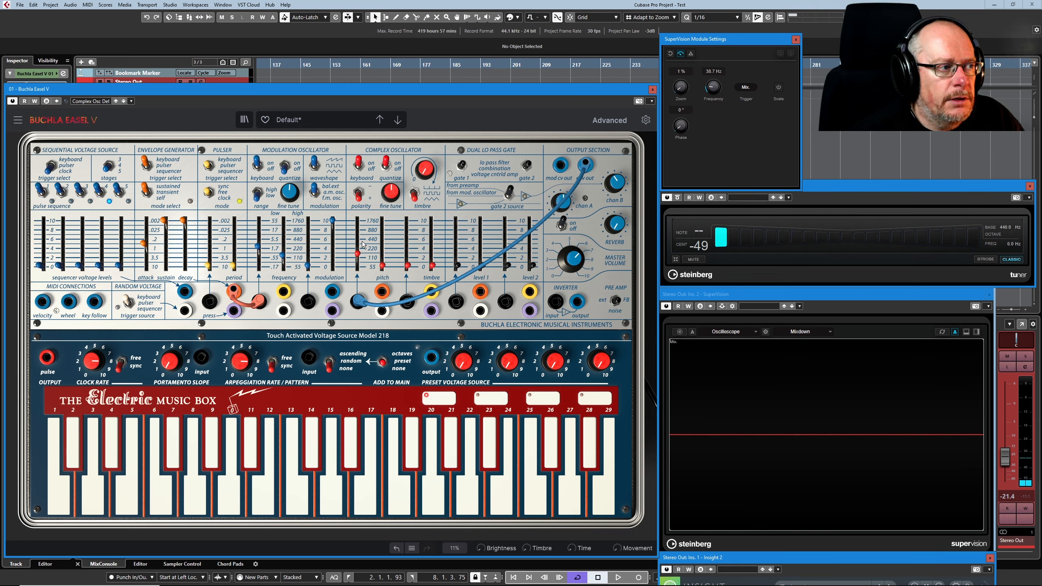
pyautogui.moveTo(356, 254); pyautogui.dragTo(356, 267)
pyautogui.moveTo(357, 302); pyautogui.dragTo(407, 302)
pyautogui.moveTo(409, 266)
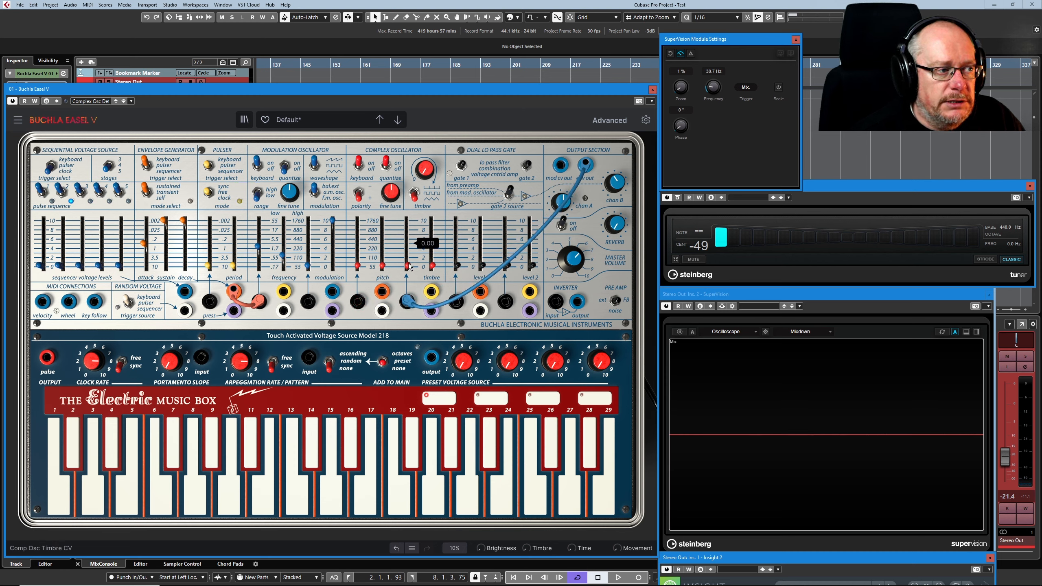
pyautogui.moveTo(482, 266); pyautogui.dragTo(483, 251)
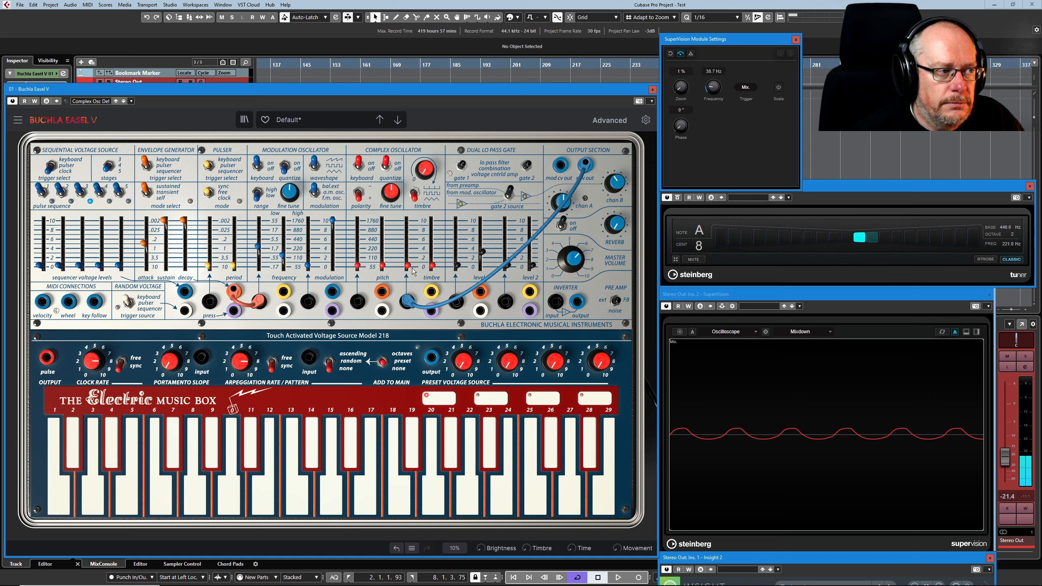
pyautogui.moveTo(409, 267); pyautogui.dragTo(407, 257)
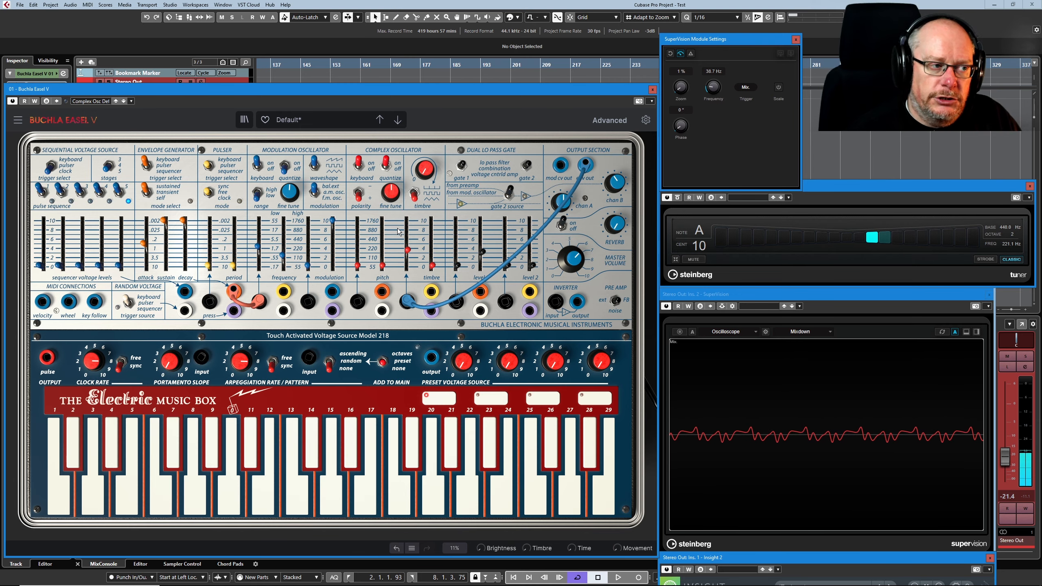
pyautogui.moveTo(409, 253)
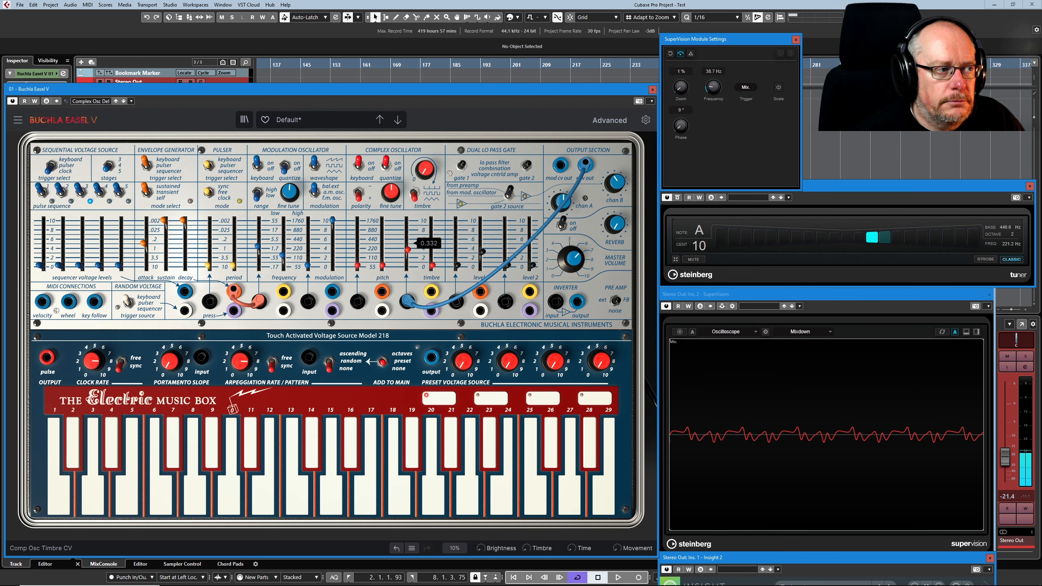
# - Return the env out cable to the complex oscillator's pitch CV, invert the polarity, and raise the pitch CV amount to about 0.22
pyautogui.moveTo(407, 259); pyautogui.dragTo(358, 302)
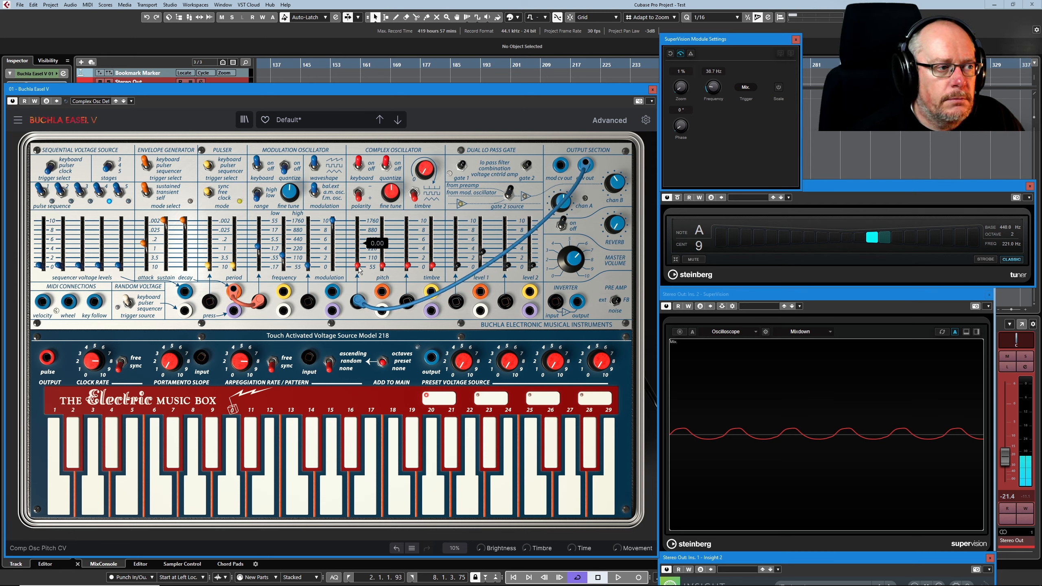
pyautogui.click(357, 196)
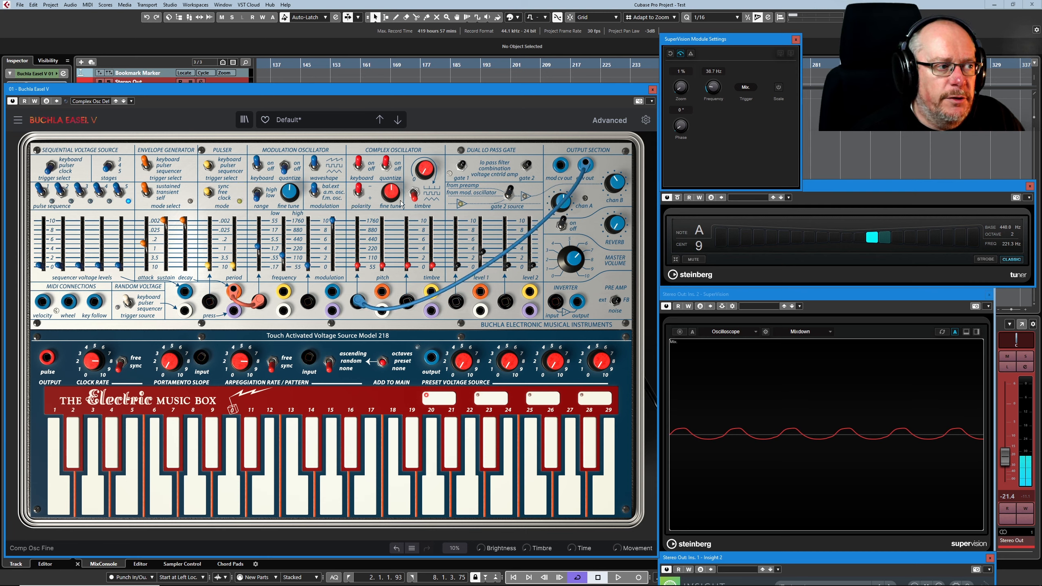
pyautogui.moveTo(356, 265)
pyautogui.moveTo(358, 266); pyautogui.dragTo(358, 255)
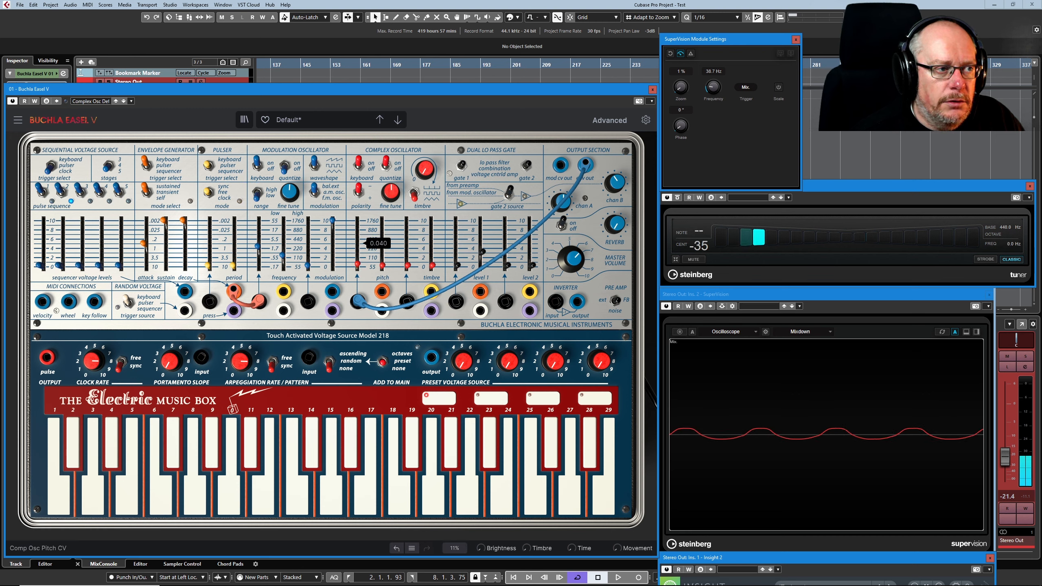
# - Raise the gate 1 level to a little over 0.4, fine-tune the pitch CV amount, and set the Stereo Out fader to -9.07
pyautogui.moveTo(485, 258); pyautogui.dragTo(485, 250)
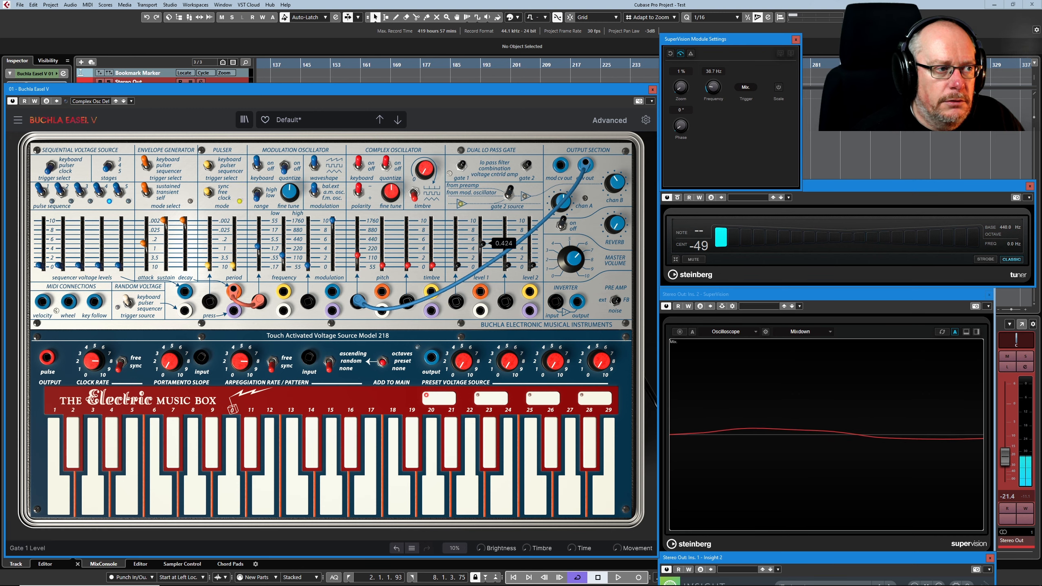
pyautogui.moveTo(358, 256)
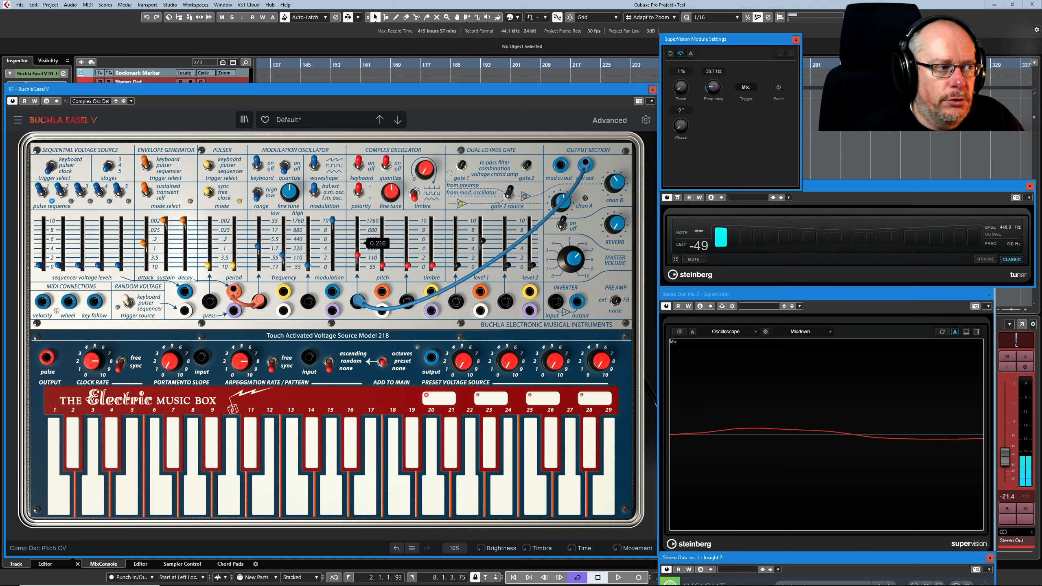
pyautogui.moveTo(357, 256); pyautogui.dragTo(357, 255)
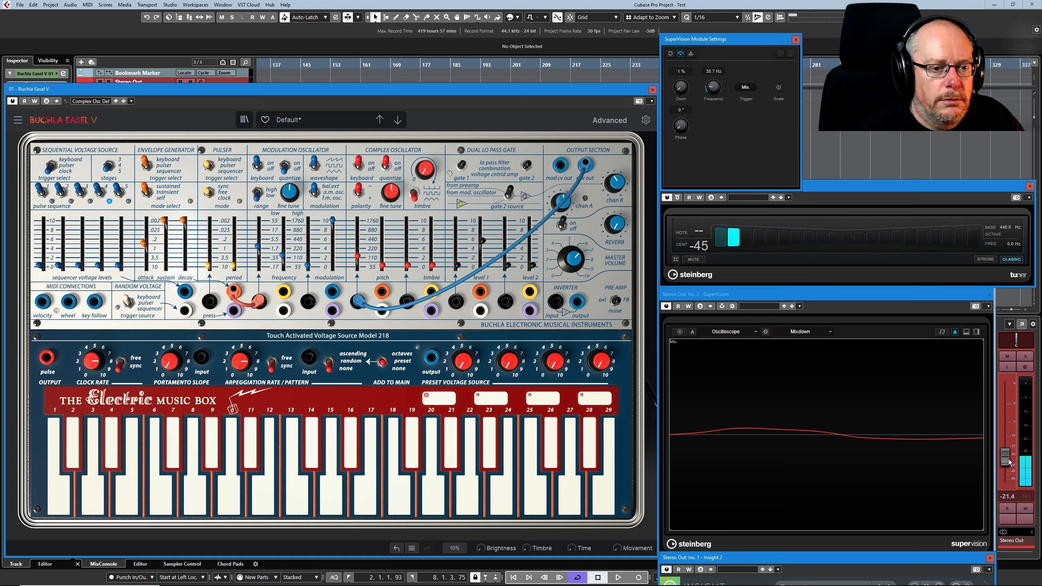
pyautogui.moveTo(1004, 458); pyautogui.dragTo(1007, 439)
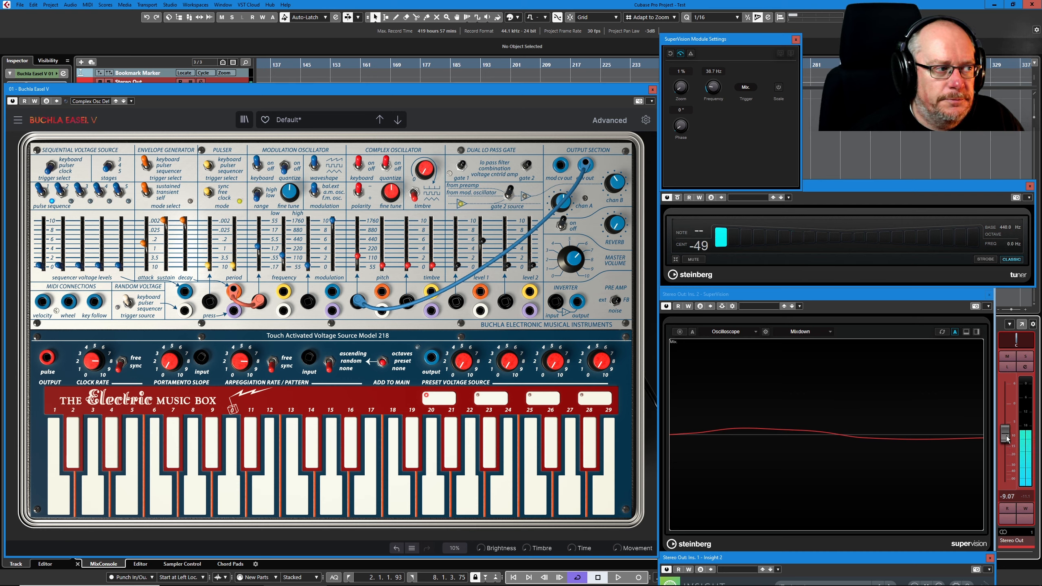
pyautogui.moveTo(483, 265)
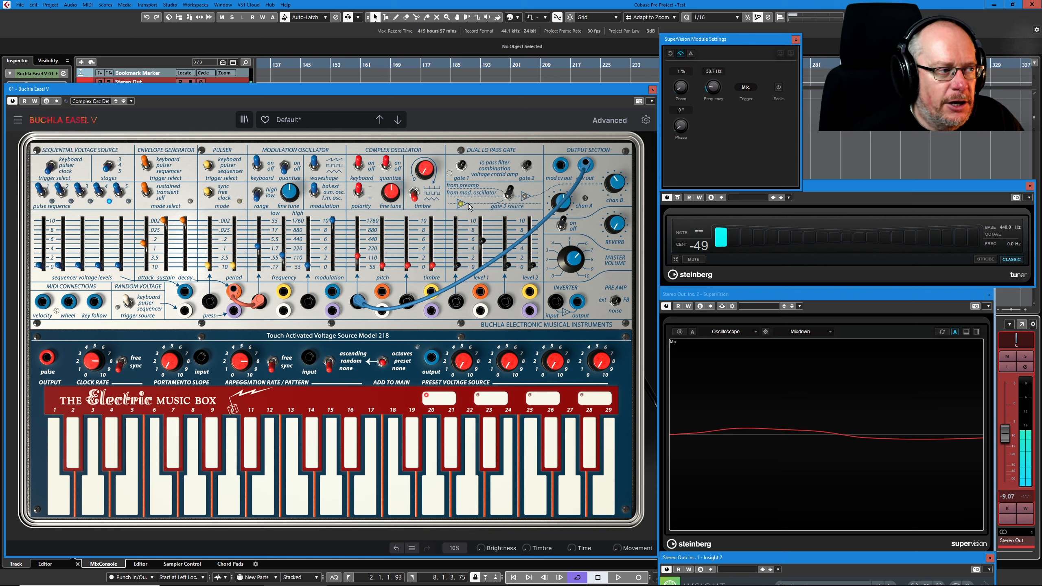
# - Adjust the complex oscillator's pitch and sweep its pitch CV amount down to 0.144 and back up to about 0.26
pyautogui.moveTo(357, 255)
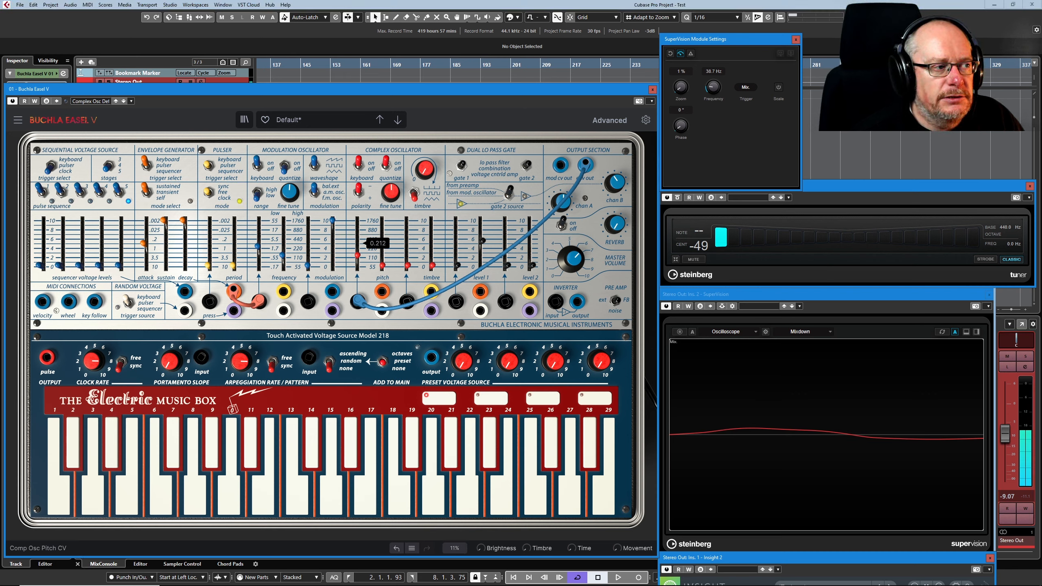
pyautogui.moveTo(358, 254); pyautogui.dragTo(382, 260)
pyautogui.moveTo(382, 259)
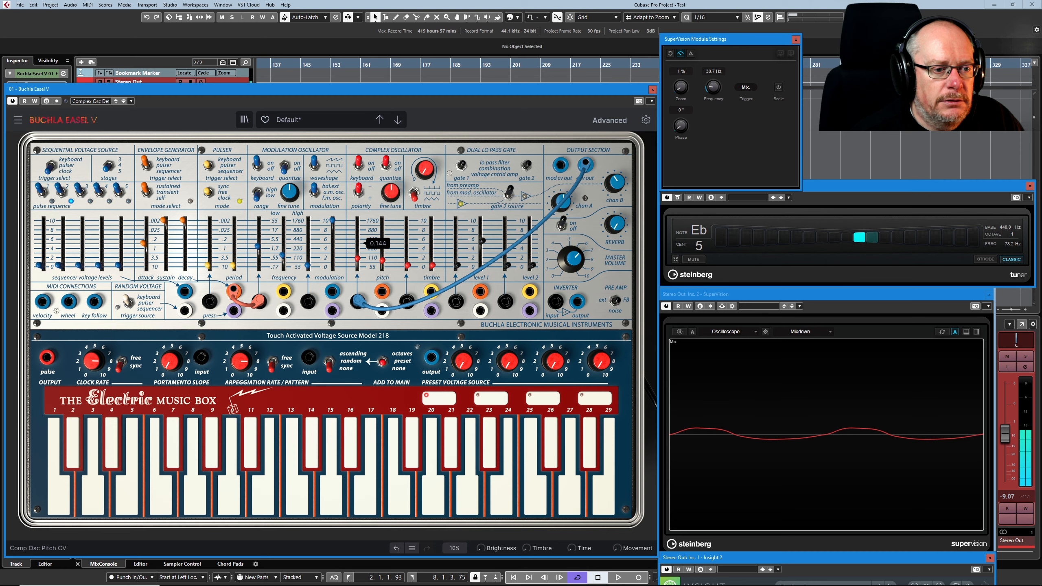
pyautogui.moveTo(357, 258); pyautogui.dragTo(359, 264)
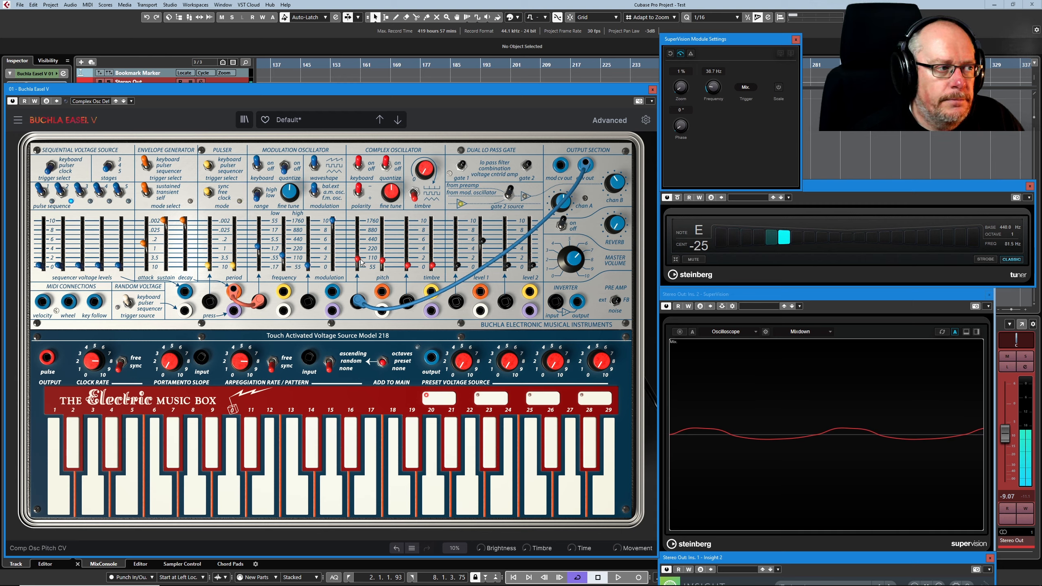
pyautogui.moveTo(358, 259); pyautogui.dragTo(358, 253)
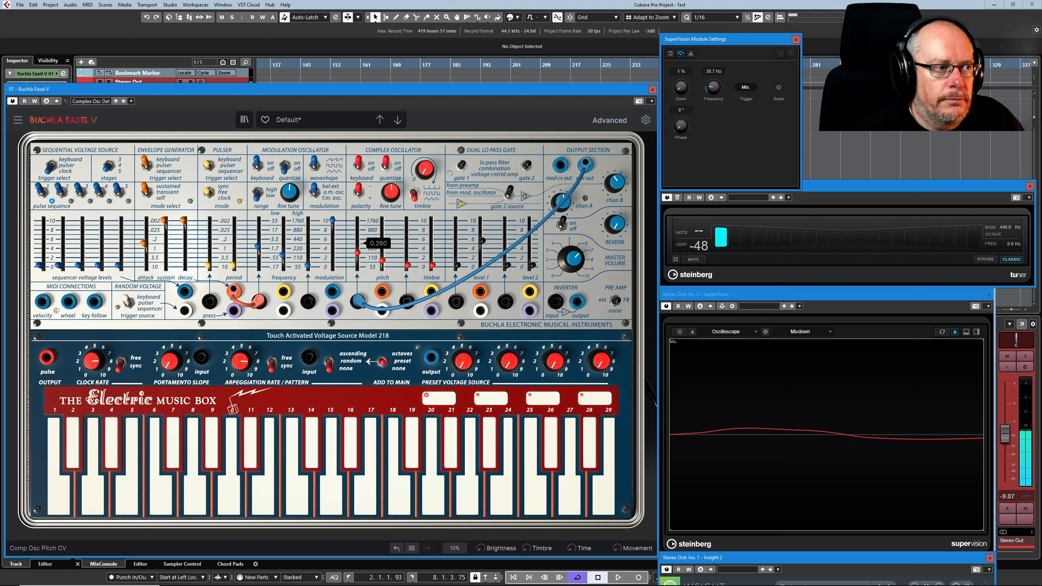
pyautogui.moveTo(358, 252); pyautogui.dragTo(358, 253)
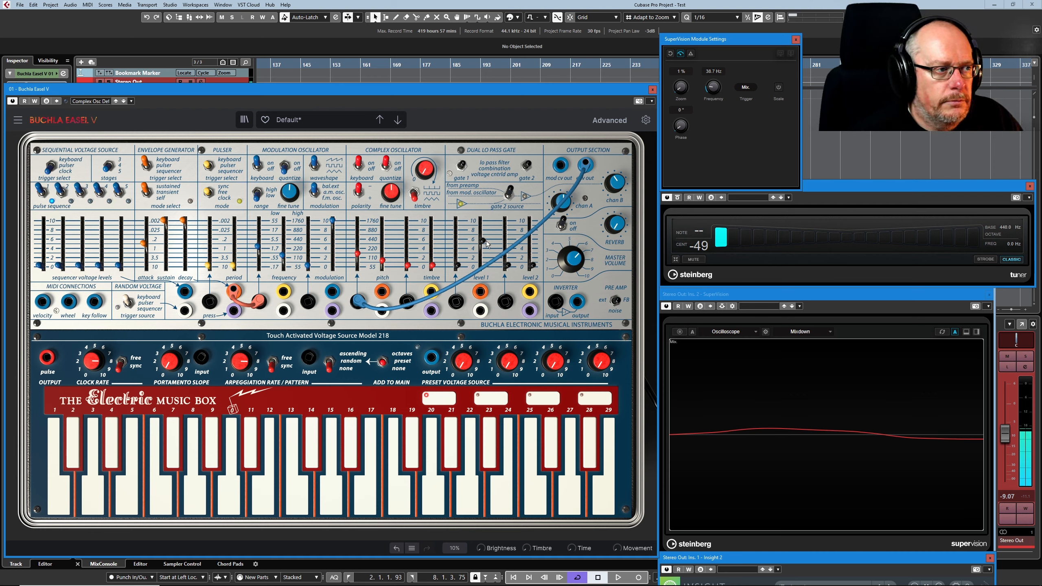
# - Close gate 1, unplug the patch cables, and lower the modulation oscillator's modulation amount and frequency CV amount to about 0.3
pyautogui.moveTo(484, 242)
pyautogui.moveTo(482, 241); pyautogui.dragTo(483, 266)
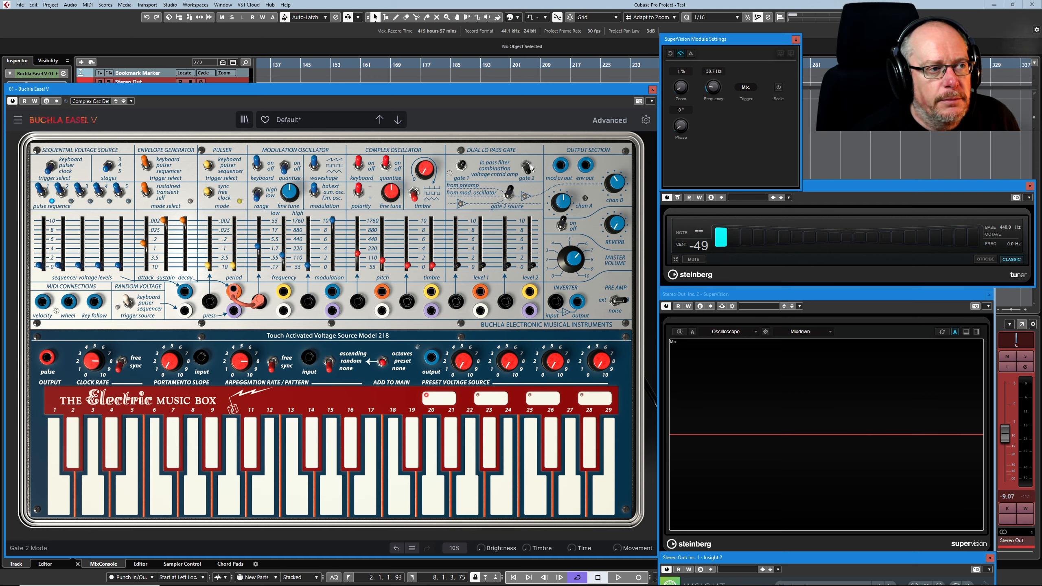
pyautogui.click(332, 226)
pyautogui.moveTo(332, 252); pyautogui.dragTo(333, 256)
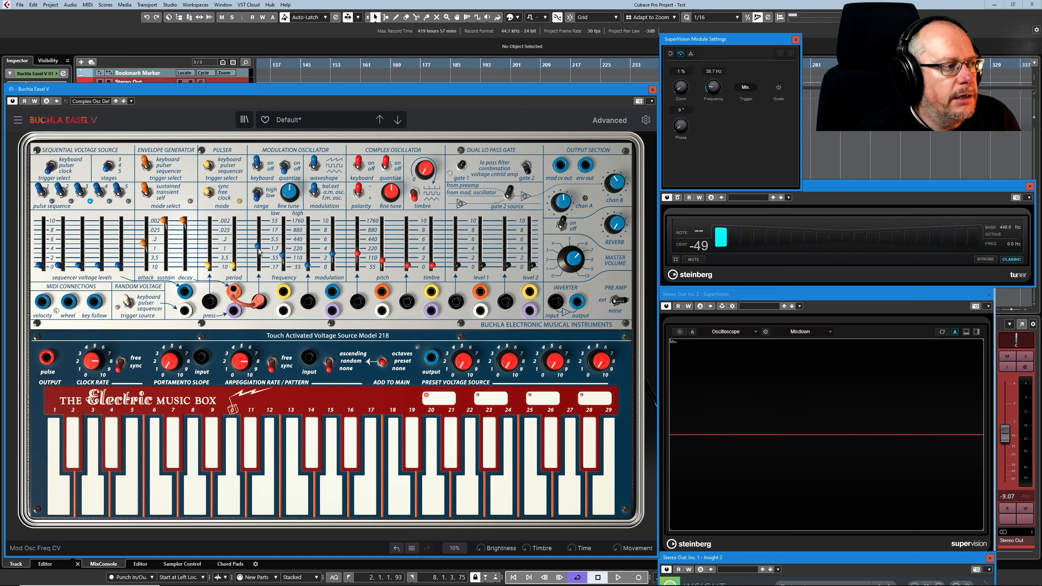
pyautogui.moveTo(259, 248); pyautogui.dragTo(260, 254)
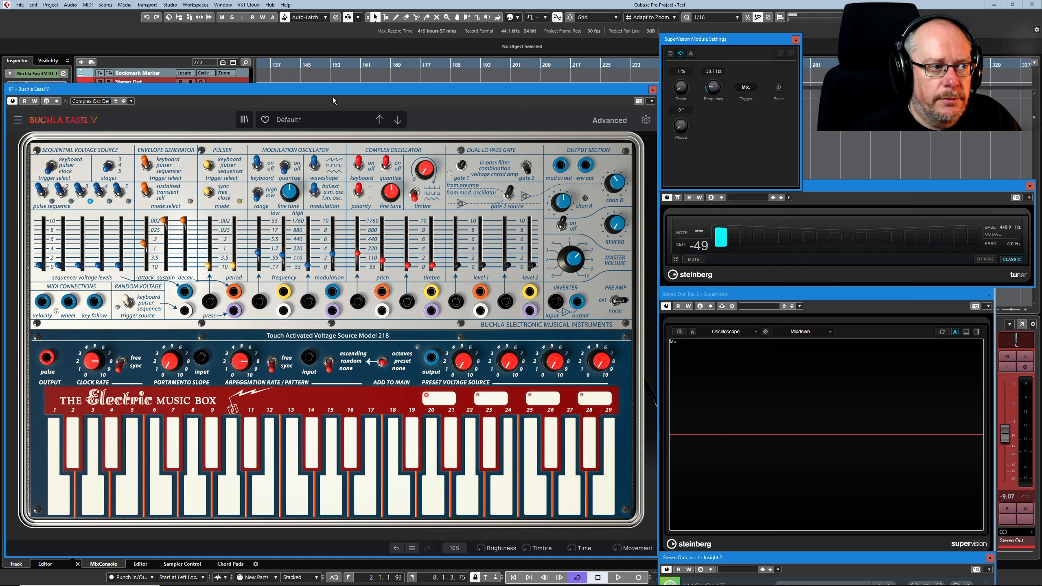
# - Open gate 2 fully, lower the Stereo Out fader to -19.3, and raise the channel B level above 0.412
pyautogui.click(532, 267)
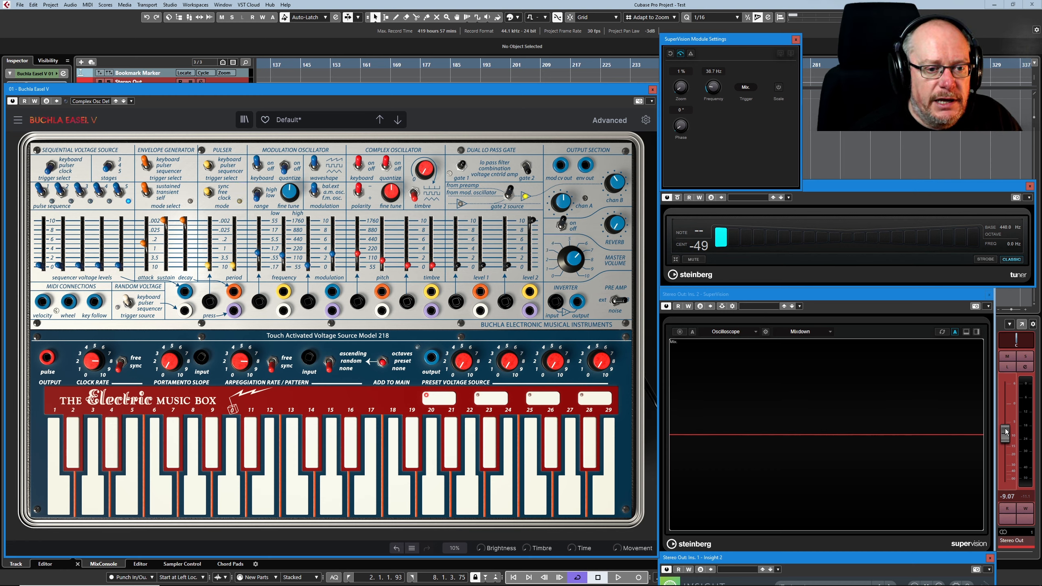
pyautogui.moveTo(1006, 434); pyautogui.dragTo(1005, 454)
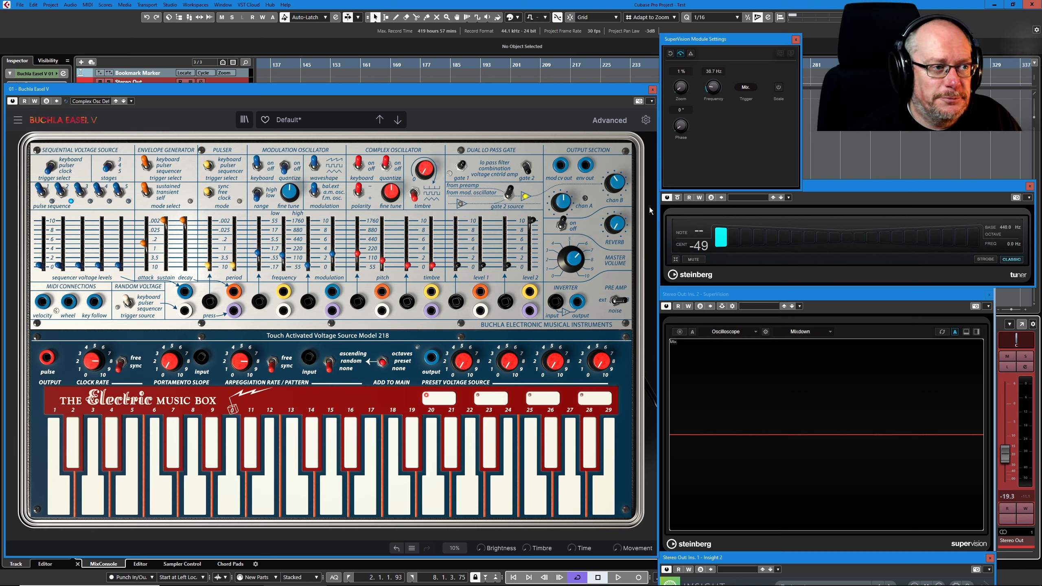
pyautogui.click(627, 188)
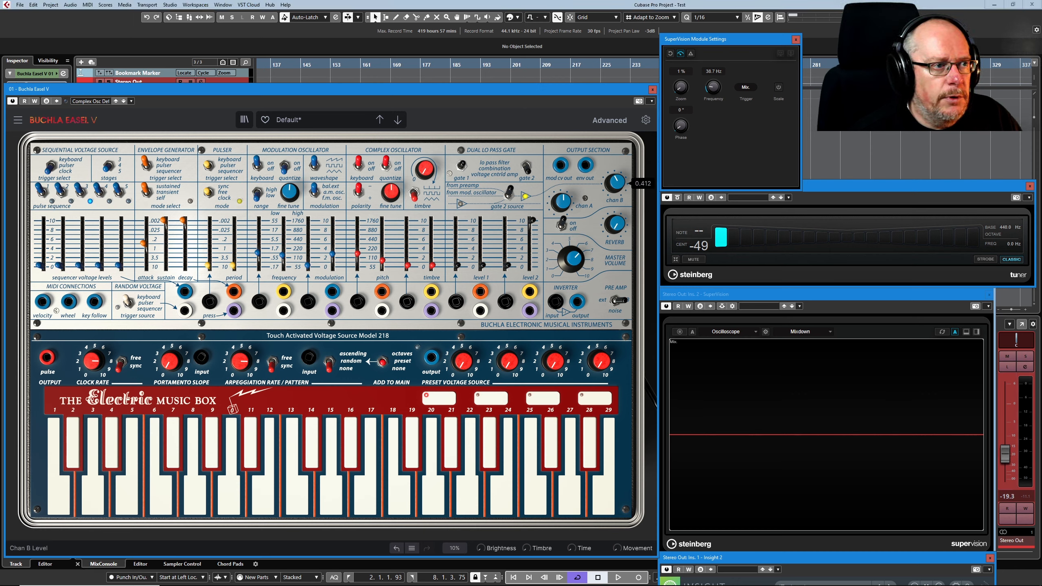
pyautogui.moveTo(615, 183); pyautogui.dragTo(615, 176)
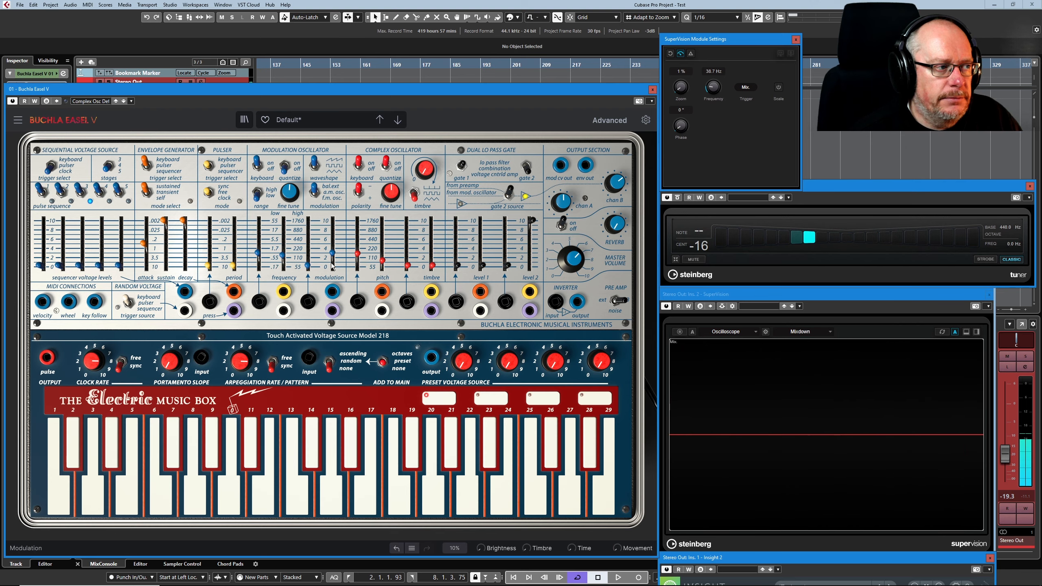
# - Lower the modulation oscillator's frequency CV amount to zero, raise its frequency to about 0.75, and fine-tune the modulation amount
pyautogui.moveTo(259, 252)
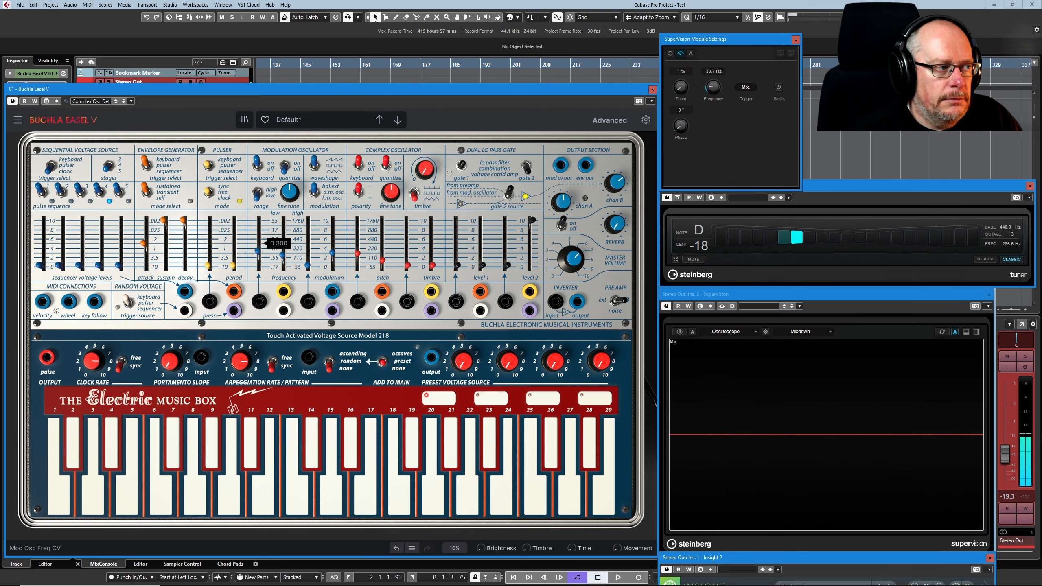
pyautogui.moveTo(257, 252); pyautogui.dragTo(283, 240)
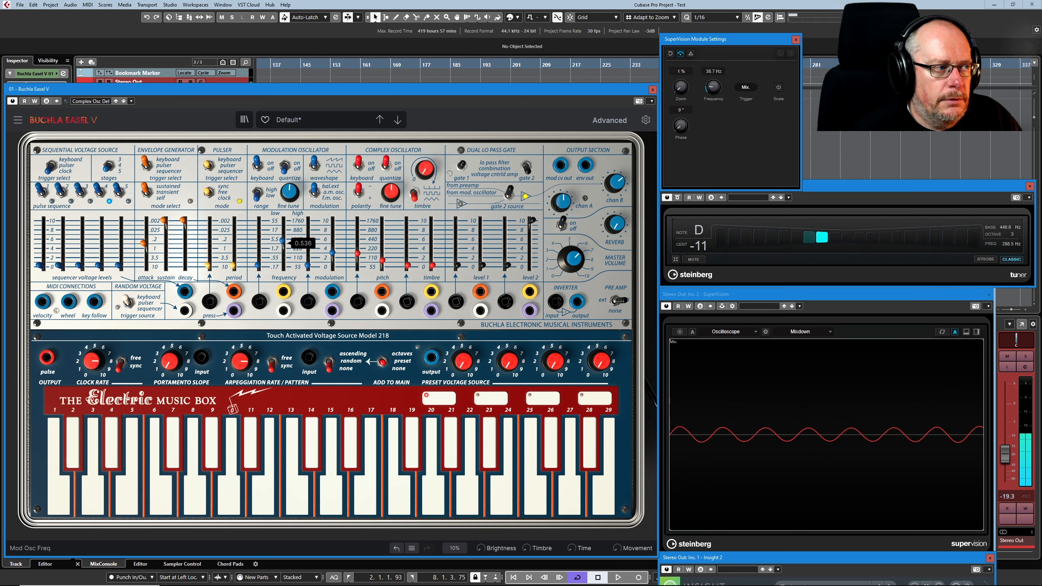
pyautogui.moveTo(332, 253); pyautogui.dragTo(286, 233)
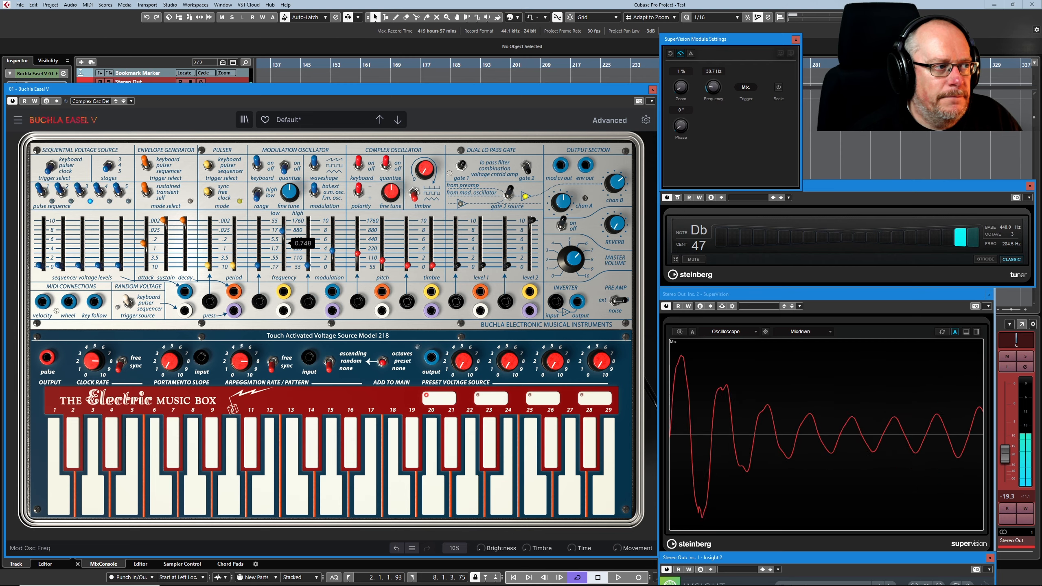
pyautogui.moveTo(286, 233); pyautogui.dragTo(332, 256)
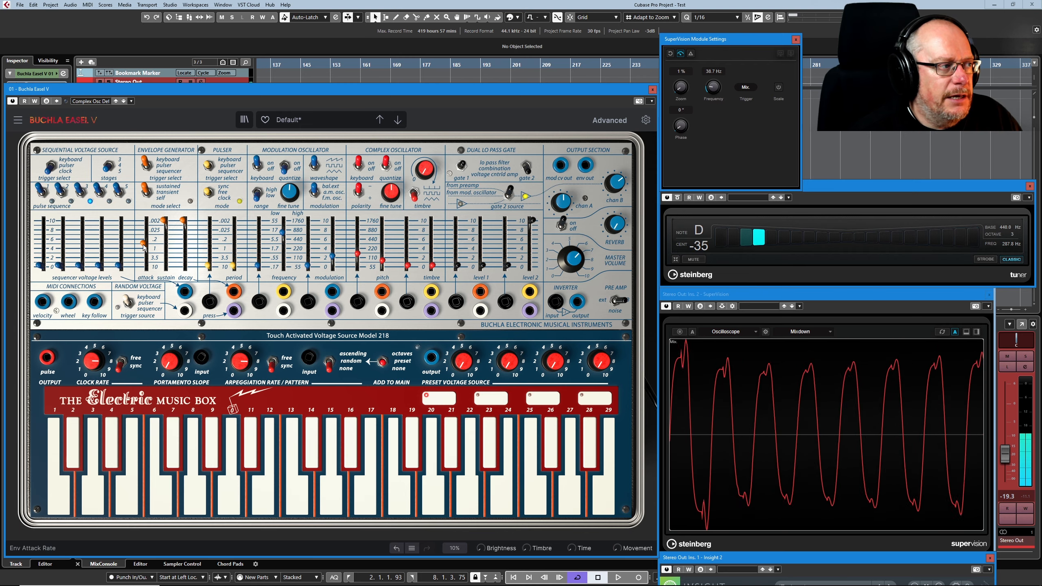
# - Patch the envelope generator output to the modulation oscillator's frequency CV input and raise the frequency CV amount
pyautogui.moveTo(233, 291); pyautogui.dragTo(260, 305)
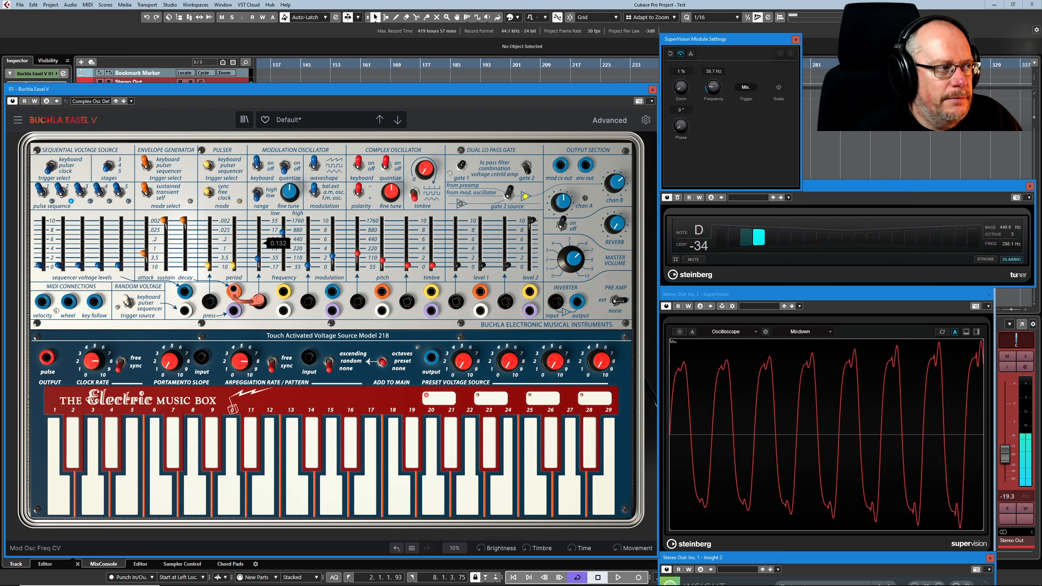
pyautogui.moveTo(258, 266); pyautogui.dragTo(257, 254)
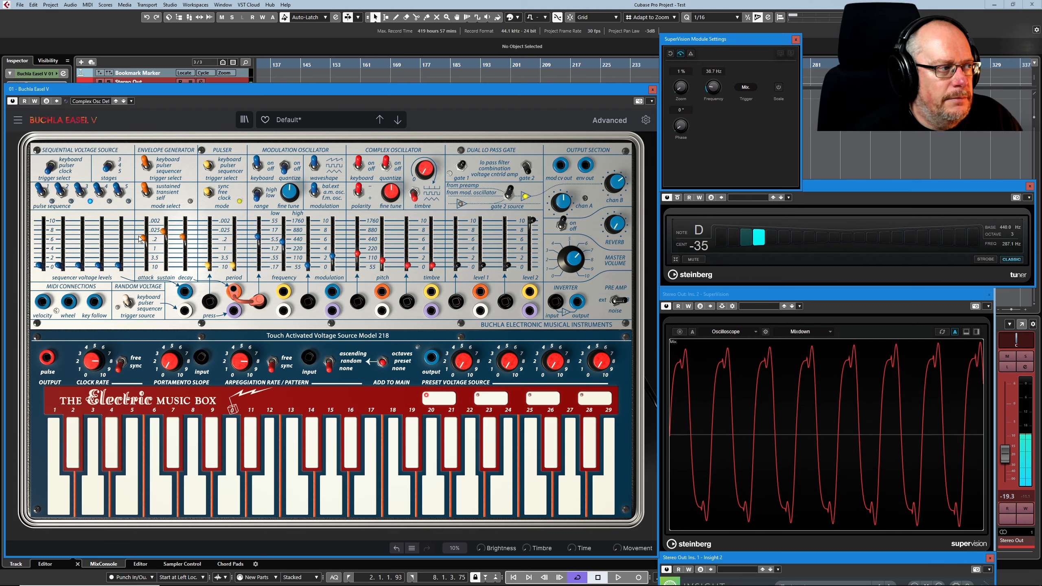
# - Switch the envelope generator to self mode, adjust its attack and decay, and lower the Stereo Out fader to -21.7
pyautogui.moveTo(142, 237); pyautogui.dragTo(143, 244)
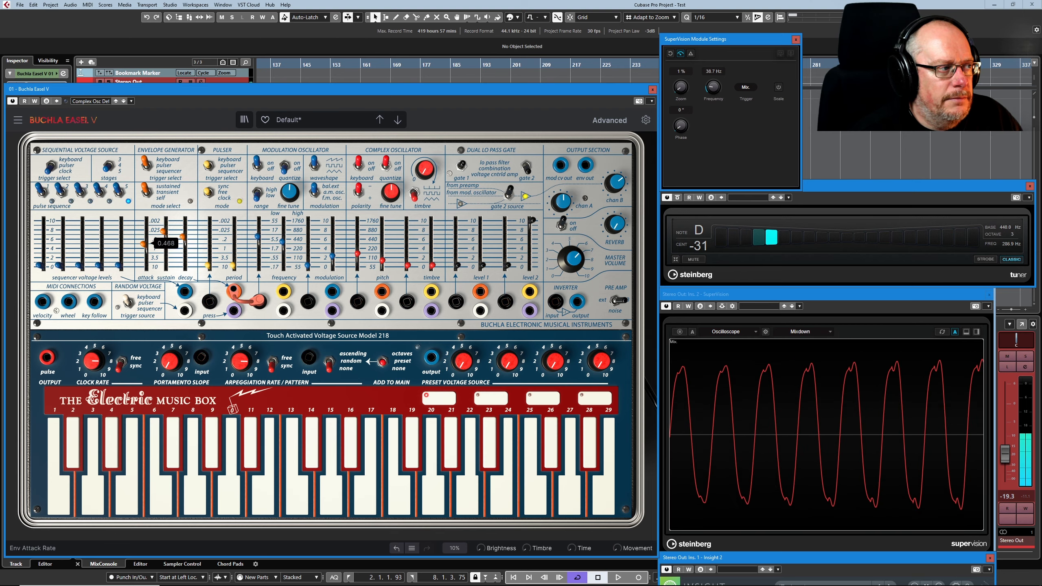
pyautogui.click(147, 193)
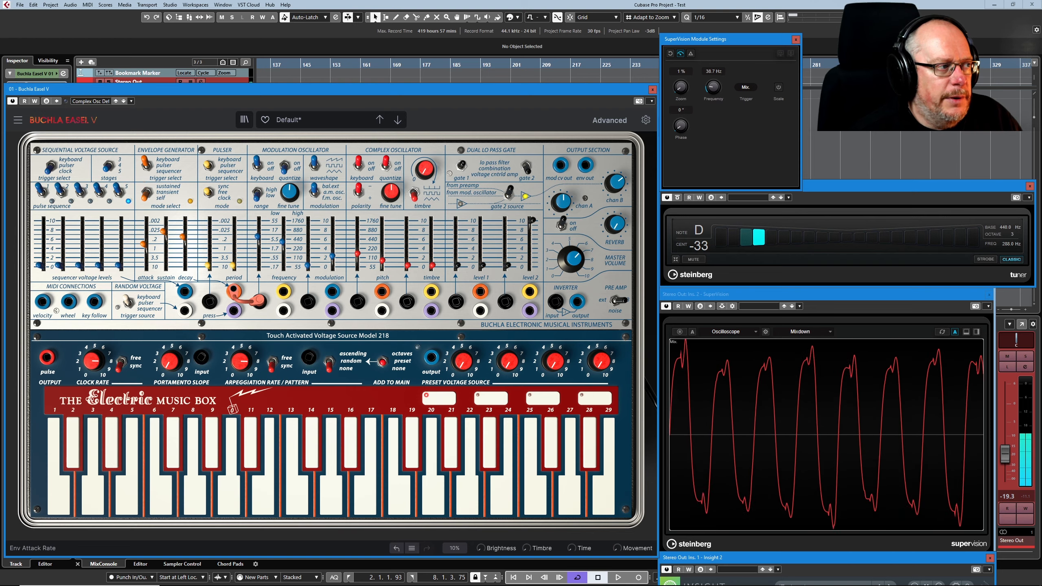
pyautogui.moveTo(144, 244); pyautogui.dragTo(145, 244)
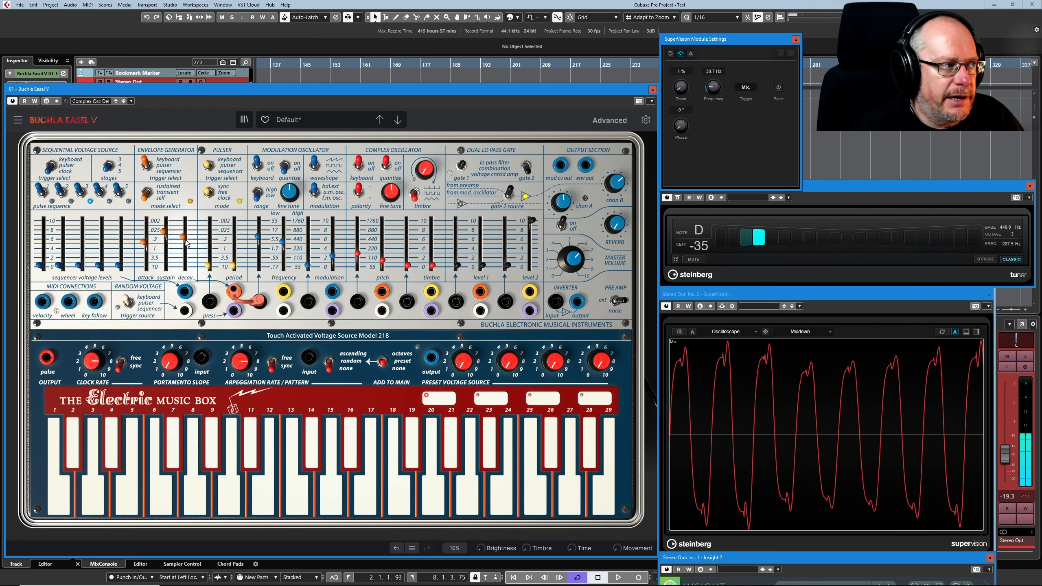
pyautogui.moveTo(185, 241)
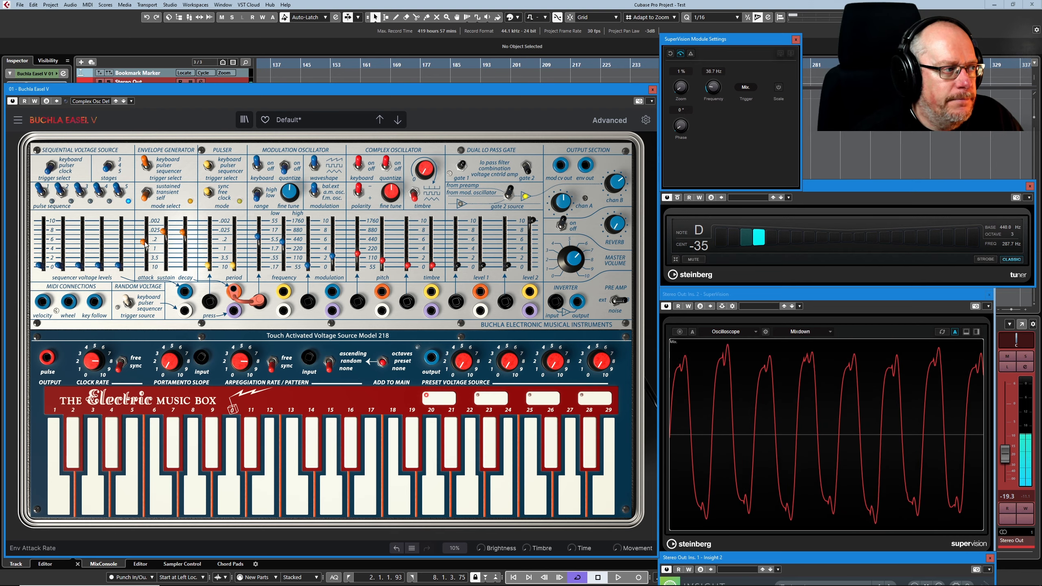
pyautogui.moveTo(144, 243); pyautogui.dragTo(144, 240)
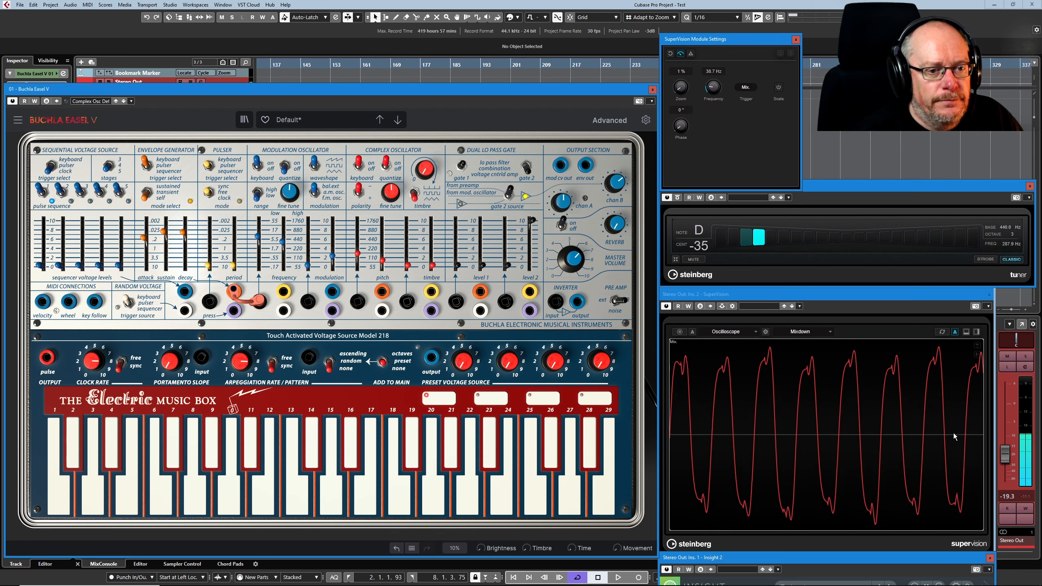
pyautogui.moveTo(1004, 452); pyautogui.dragTo(1004, 457)
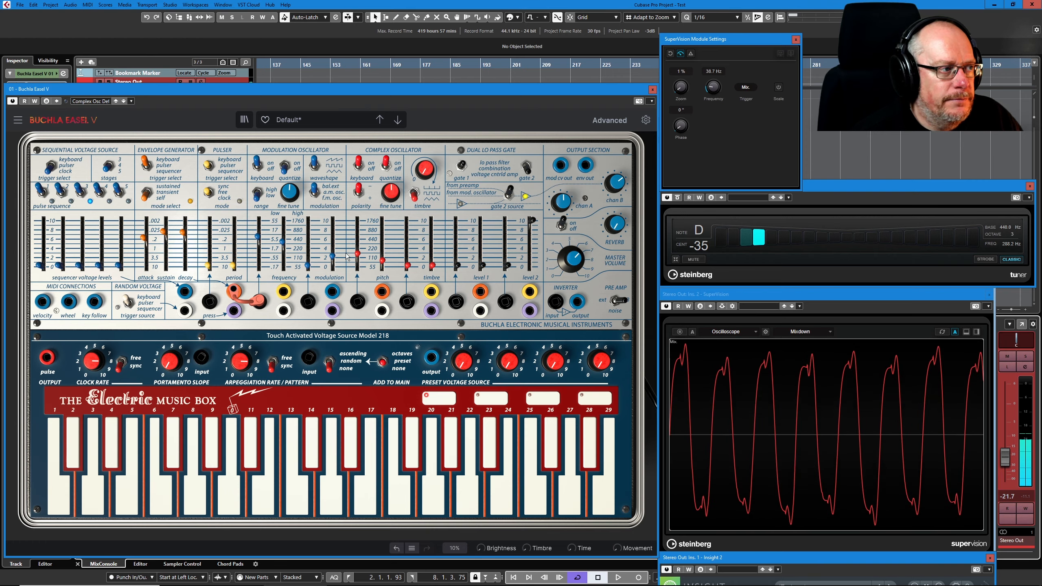
# - Lower the modulation oscillator's frequency CV amount, set its frequency to about 0.36, and raise the modulation amount to about 0.43
pyautogui.moveTo(257, 238); pyautogui.dragTo(258, 256)
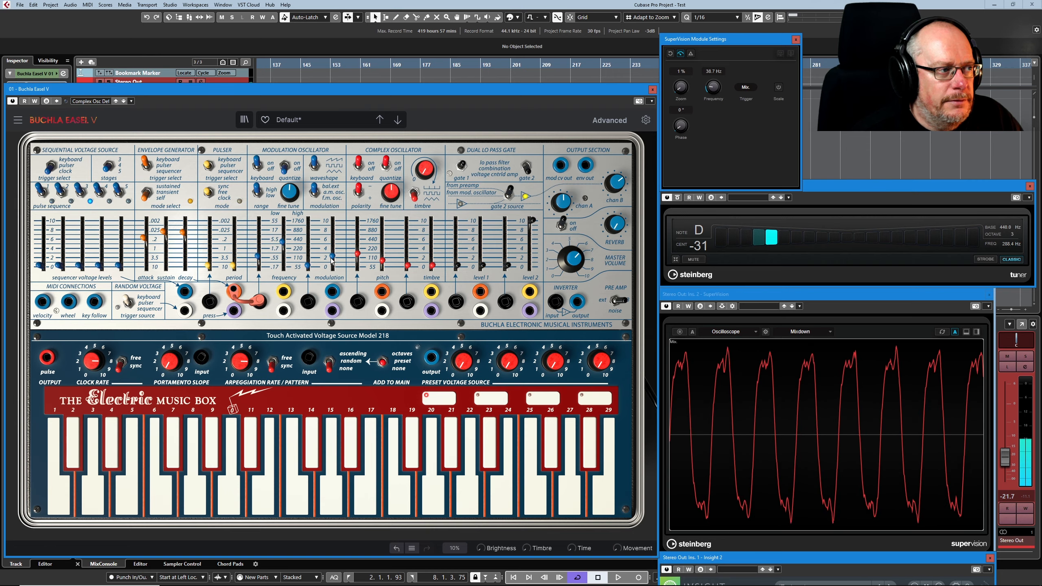
pyautogui.moveTo(332, 256)
pyautogui.mouseDown()
pyautogui.moveTo(283, 245)
pyautogui.moveTo(332, 246)
pyautogui.mouseUp()
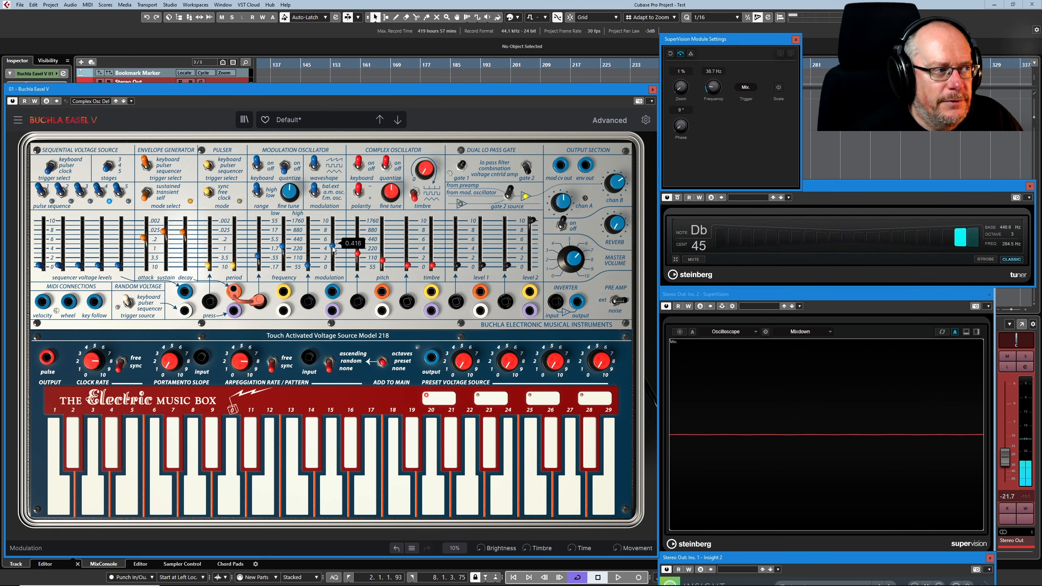
pyautogui.moveTo(333, 250); pyautogui.dragTo(333, 248)
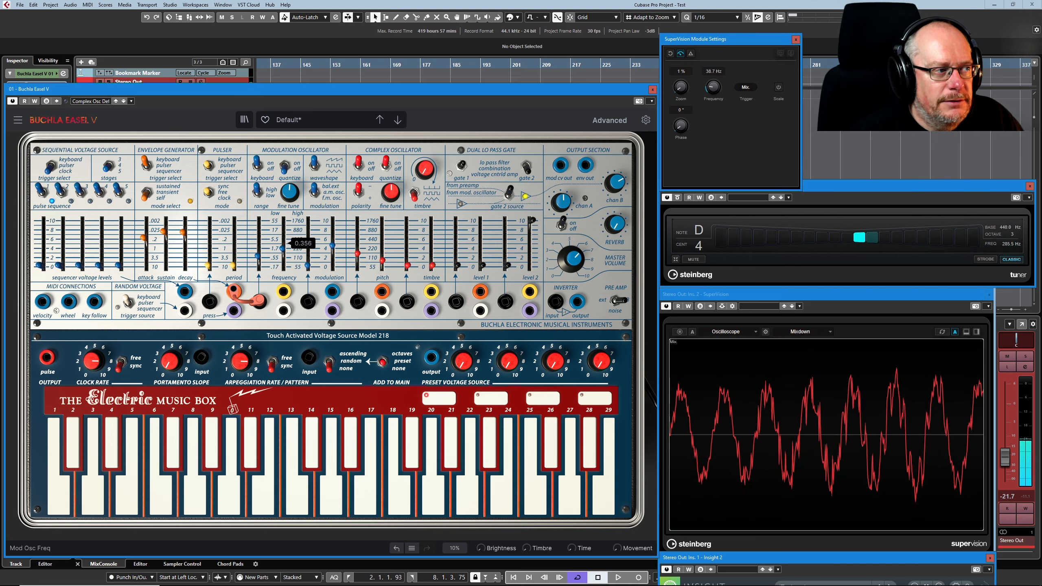
pyautogui.moveTo(332, 246); pyautogui.dragTo(332, 247)
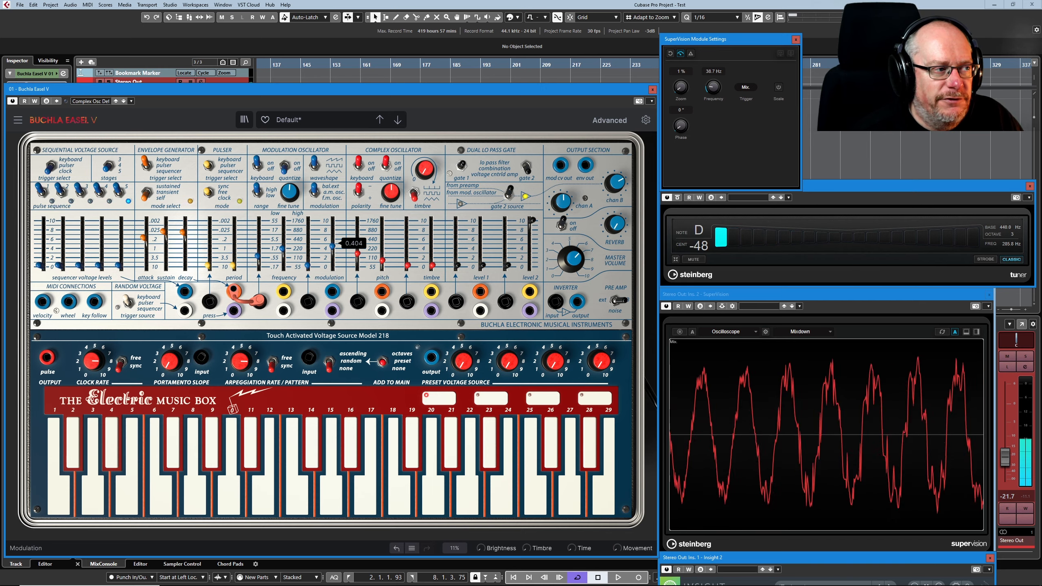
pyautogui.moveTo(332, 246); pyautogui.dragTo(332, 245)
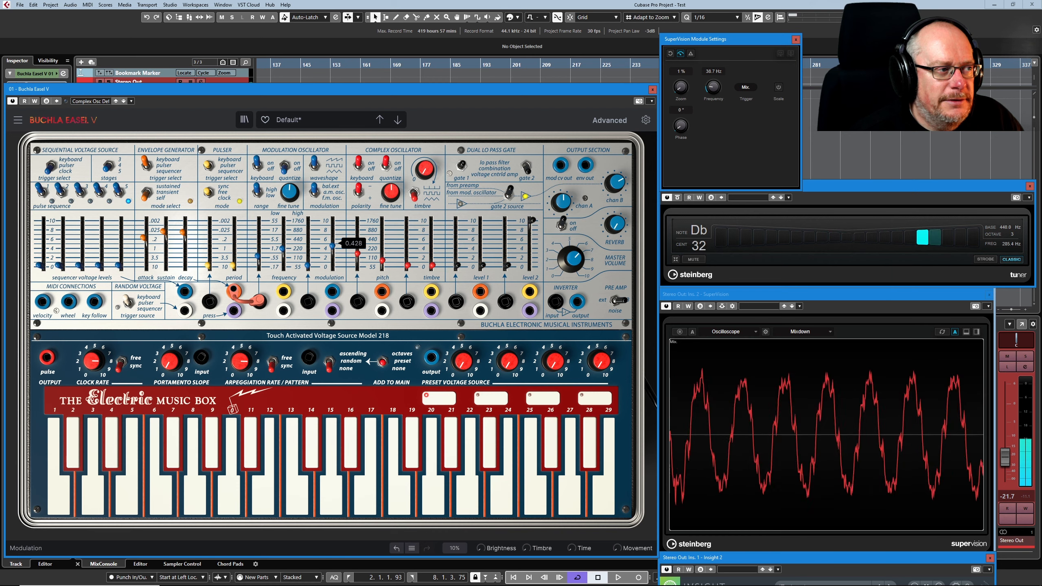
# - Shorten the envelope attack, fine-tune the modulation oscillator's frequency CV amount, and reduce the modulation amount to 0.38
pyautogui.moveTo(144, 238); pyautogui.dragTo(145, 229)
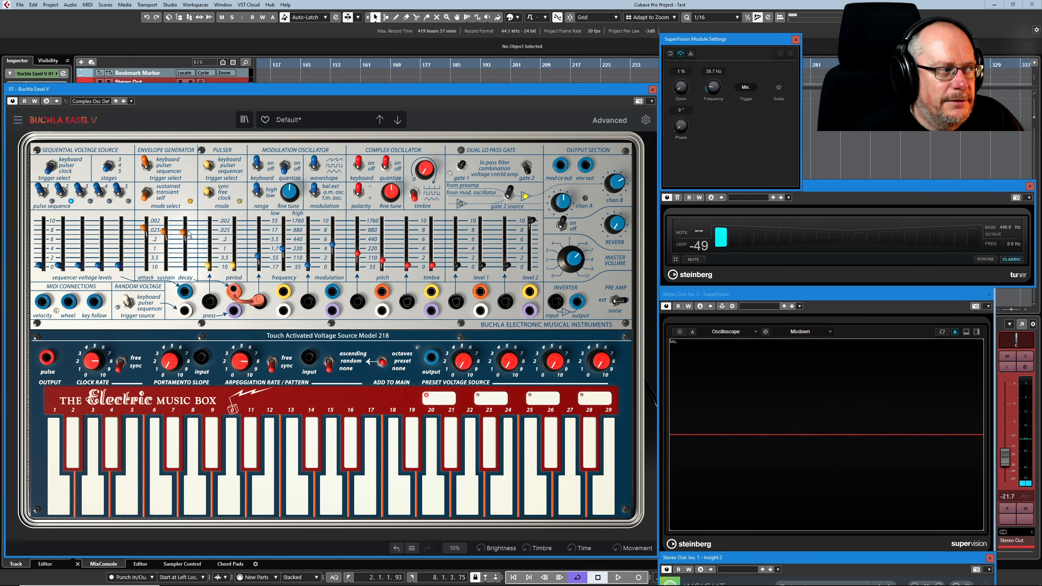
pyautogui.moveTo(258, 256); pyautogui.dragTo(258, 254)
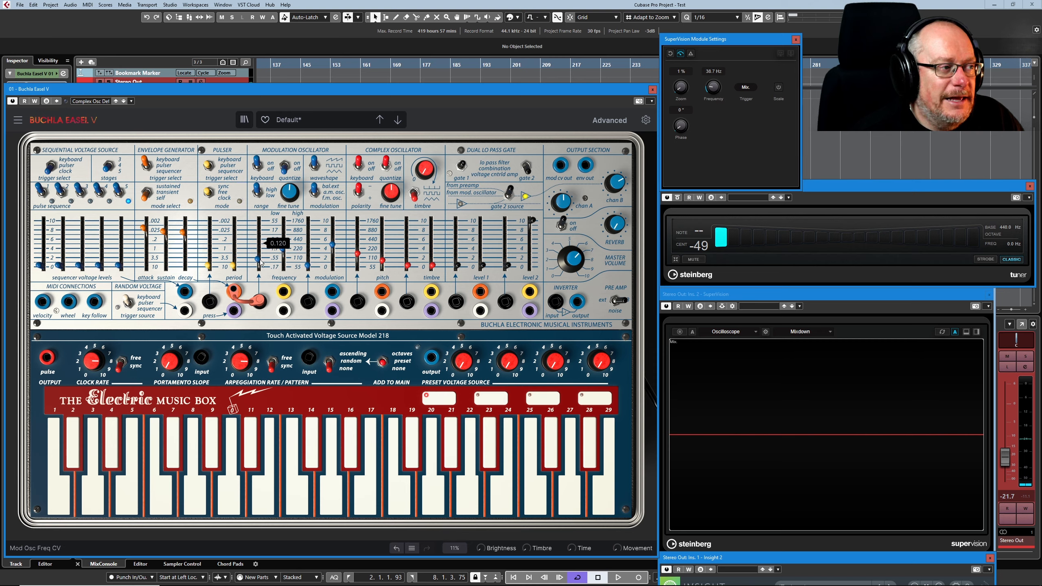
pyautogui.moveTo(331, 246); pyautogui.dragTo(332, 249)
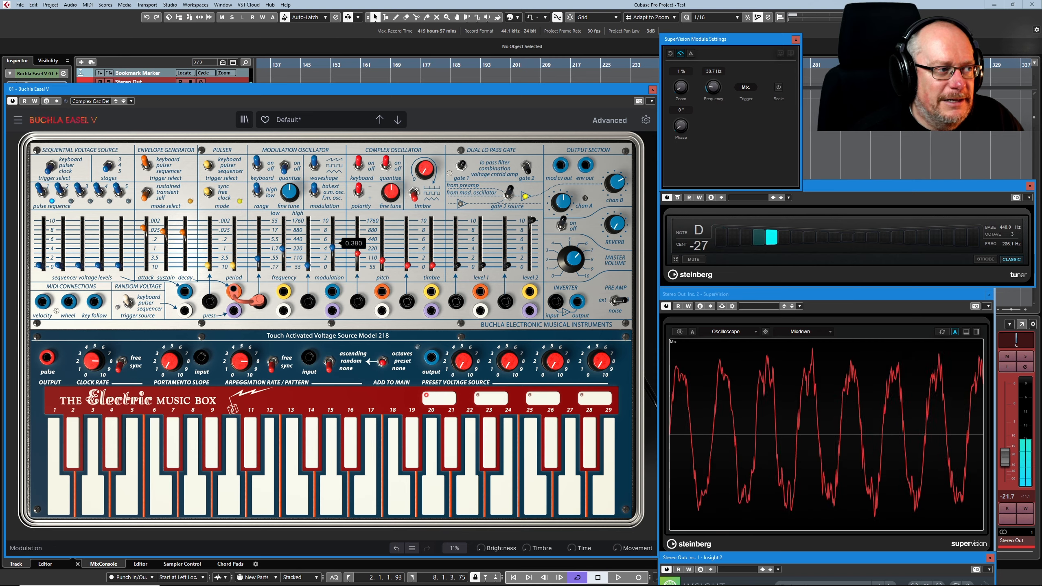
# - Sweep the modulation oscillator's frequency CV amount up to 0.492 and back down, and lower its frequency to 0.132
pyautogui.moveTo(258, 255); pyautogui.dragTo(258, 243)
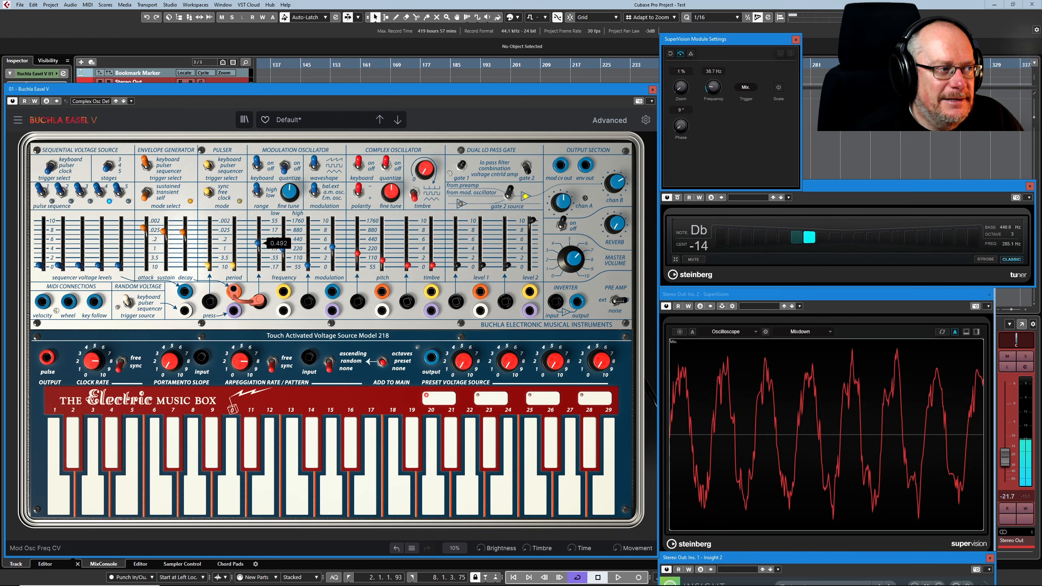
pyautogui.moveTo(258, 243)
pyautogui.mouseDown()
pyautogui.moveTo(258, 224)
pyautogui.moveTo(259, 257)
pyautogui.mouseUp()
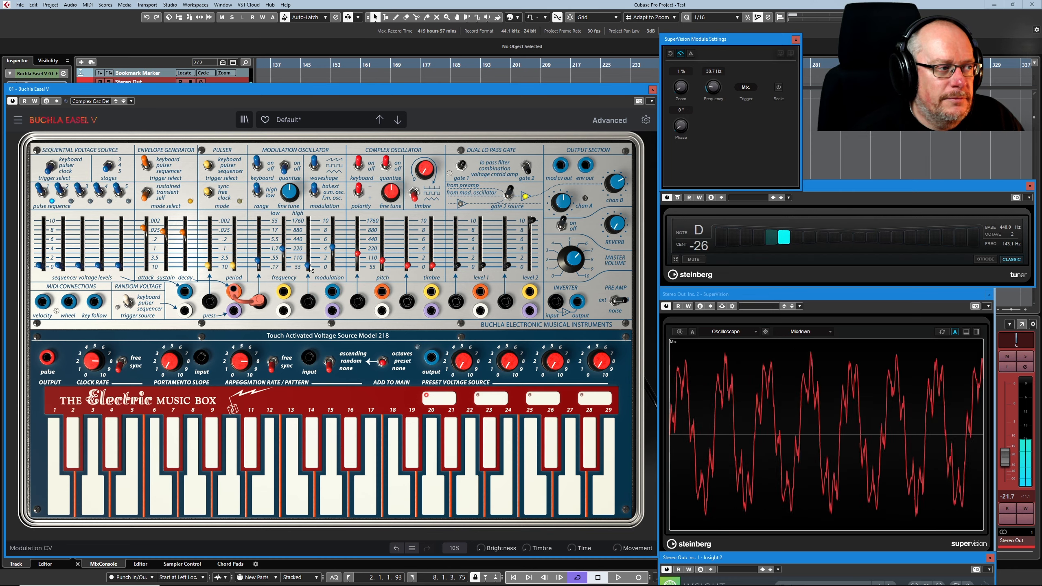
pyautogui.moveTo(282, 249); pyautogui.dragTo(282, 256)
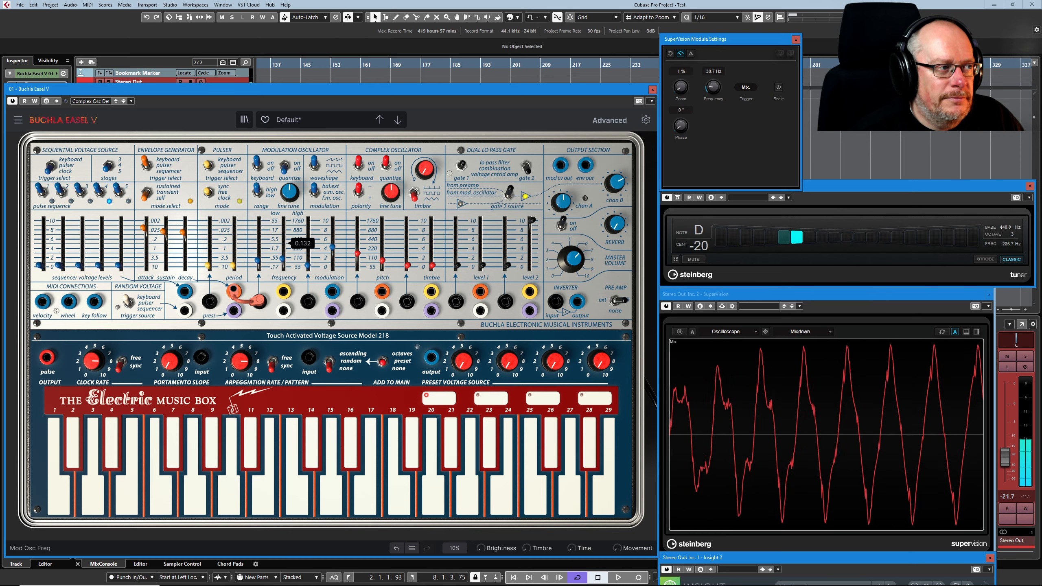
# - Turn the modulation amount down to zero and open gate 1 partway with its level slider
pyautogui.moveTo(282, 257); pyautogui.dragTo(332, 266)
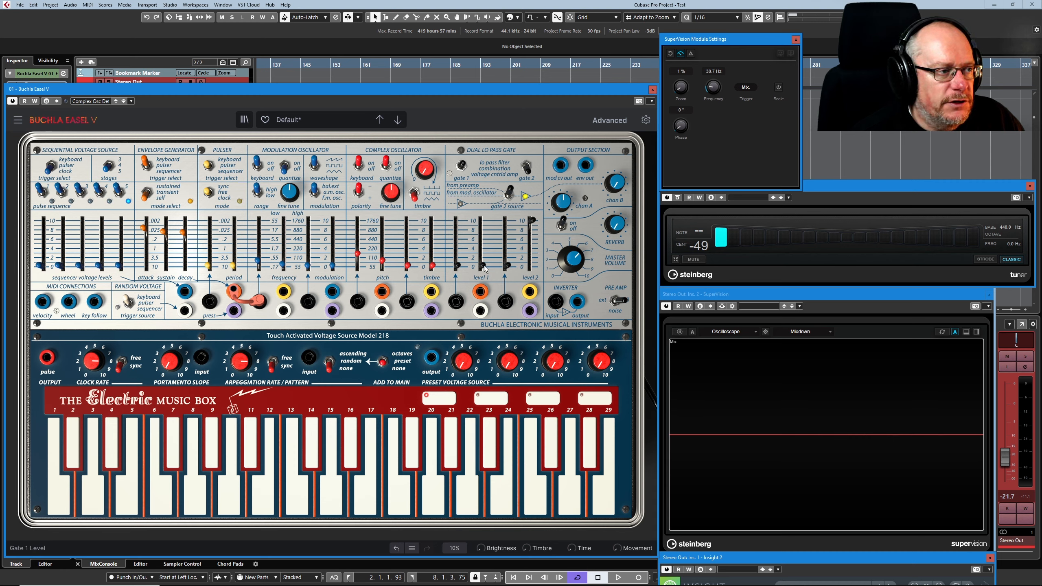
pyautogui.moveTo(482, 266); pyautogui.dragTo(482, 250)
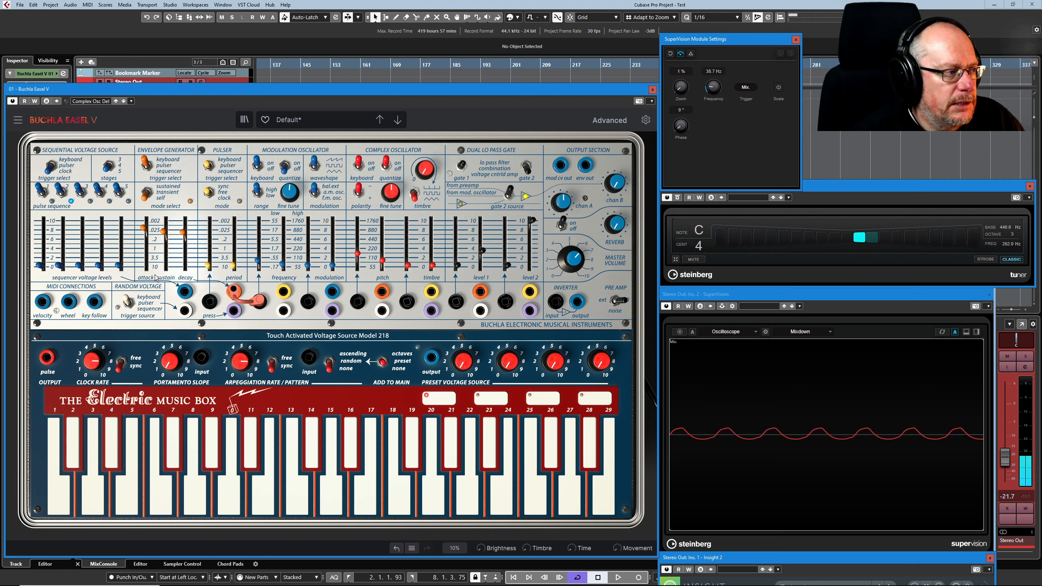
# - Repatch the envelope output from the modulation oscillator's frequency input to the complex oscillator's pitch input, and lengthen the envelope attack
pyautogui.moveTo(272, 295); pyautogui.dragTo(357, 301)
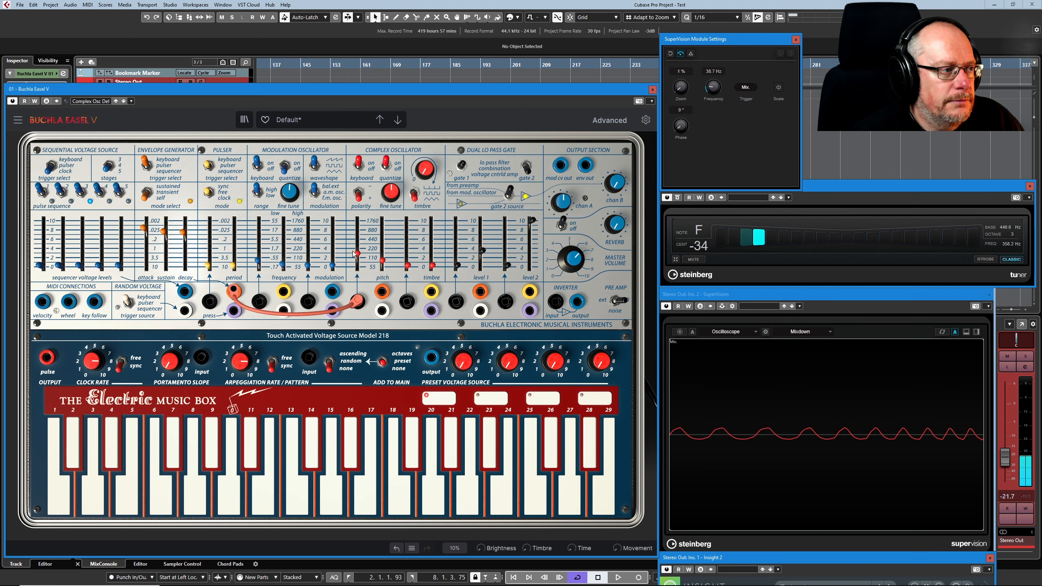
pyautogui.moveTo(358, 254); pyautogui.dragTo(358, 254)
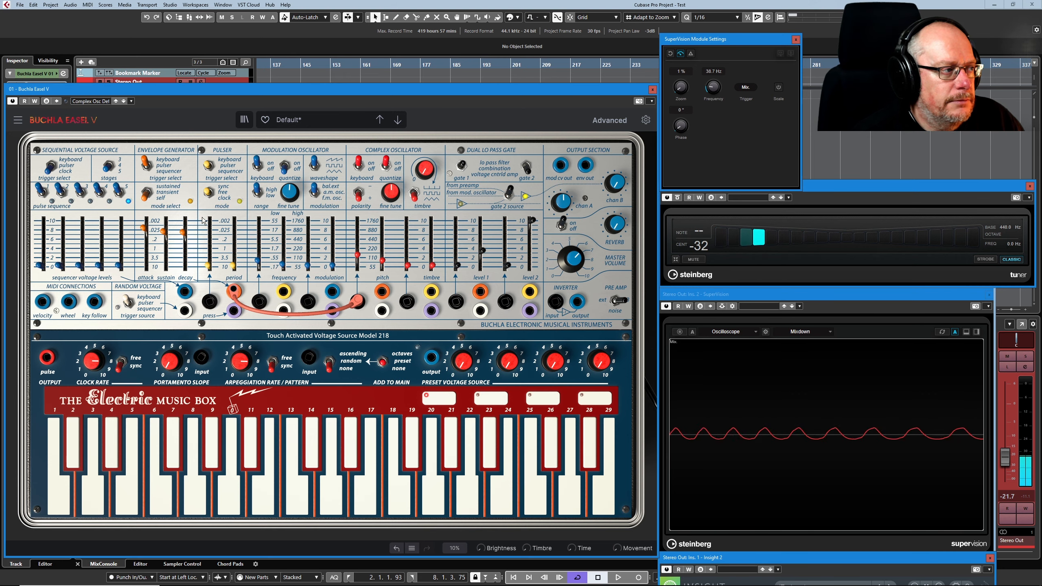
pyautogui.moveTo(144, 229); pyautogui.dragTo(143, 250)
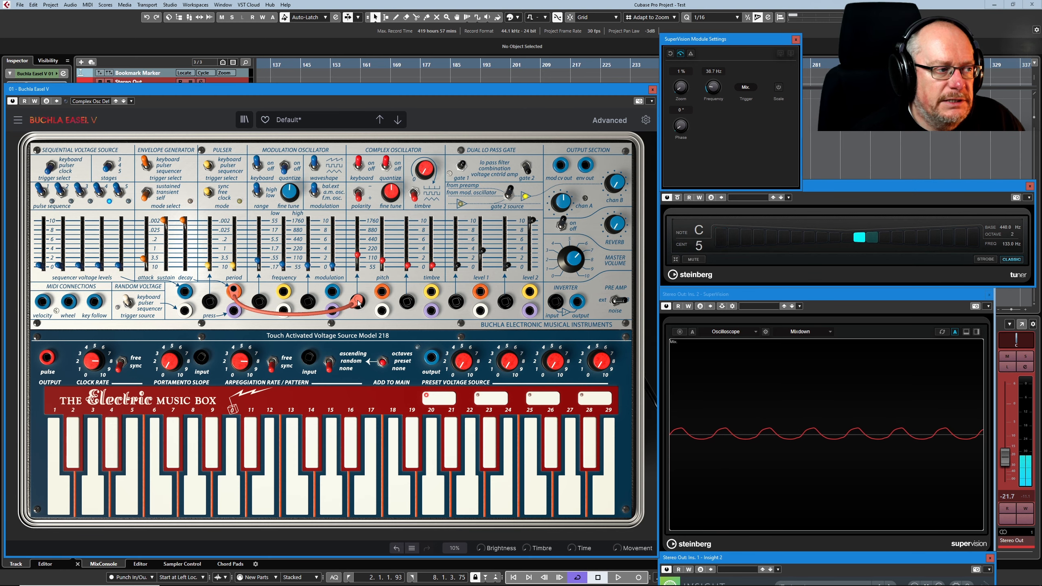
# - Route the envelope through the inverter into the complex oscillator's pitch input, and close gate 1 after listening
pyautogui.moveTo(359, 302)
pyautogui.mouseDown()
pyautogui.moveTo(404, 349)
pyautogui.moveTo(559, 303)
pyautogui.moveTo(472, 287)
pyautogui.moveTo(358, 307)
pyautogui.mouseUp()
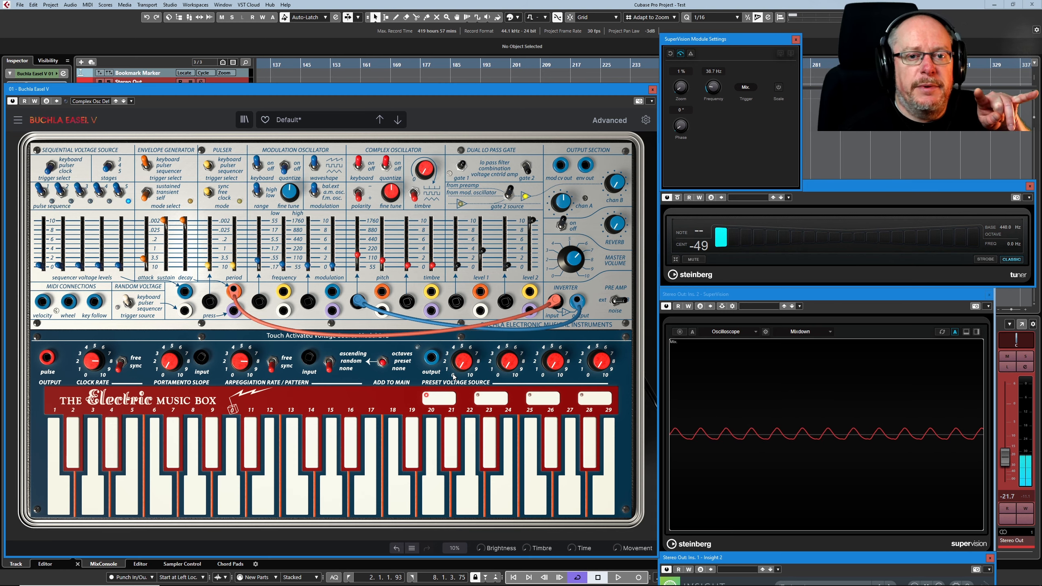
pyautogui.moveTo(460, 368)
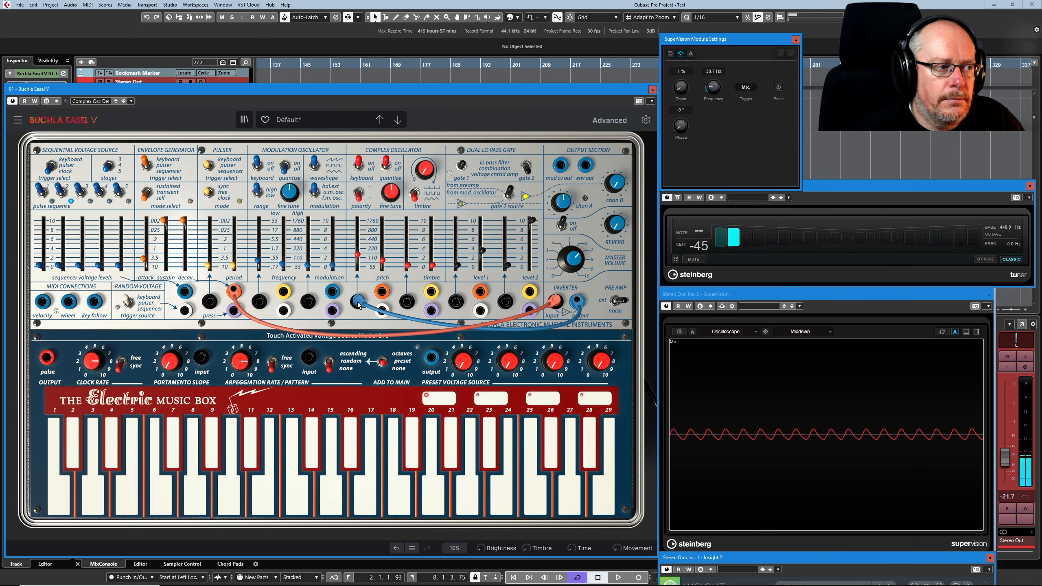
pyautogui.moveTo(483, 250)
pyautogui.mouseDown()
pyautogui.moveTo(473, 274)
pyautogui.moveTo(485, 266)
pyautogui.mouseUp()
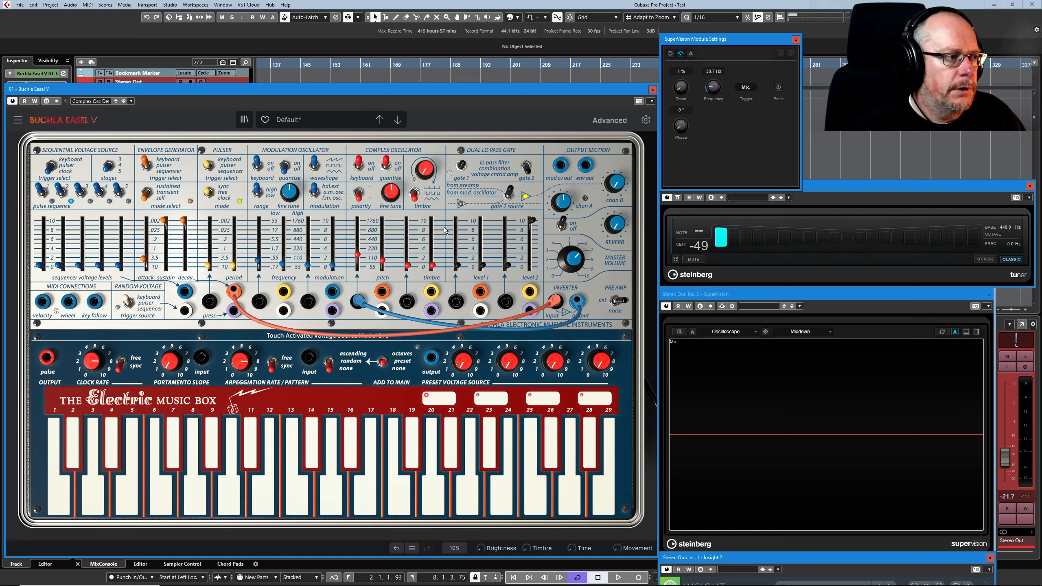
# - Patch the envelope output directly to the complex oscillator's timbre input with full CV amount, and reopen gate 1 partway
pyautogui.moveTo(555, 302); pyautogui.dragTo(408, 240)
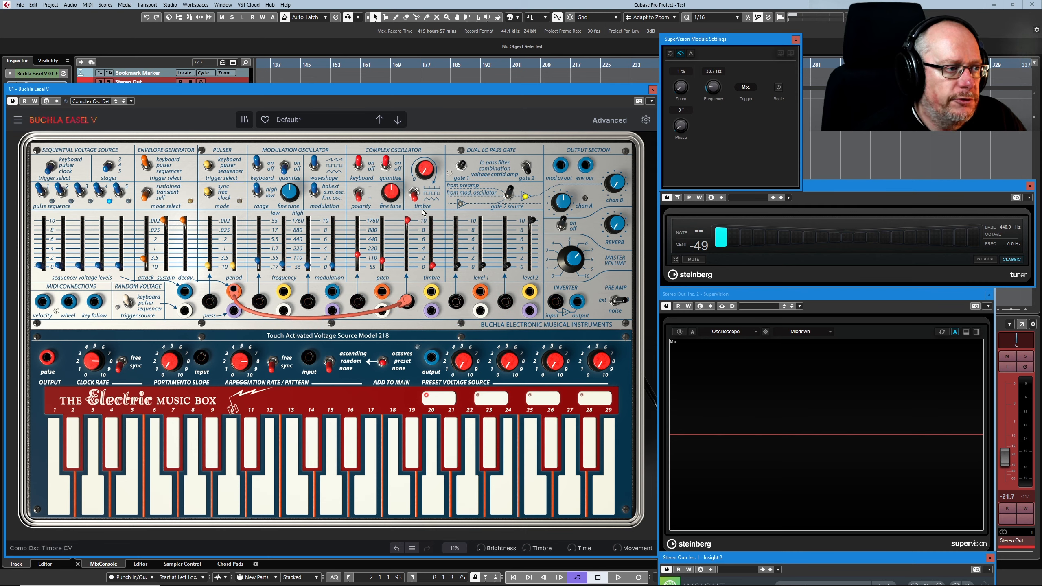
pyautogui.moveTo(482, 266); pyautogui.dragTo(483, 248)
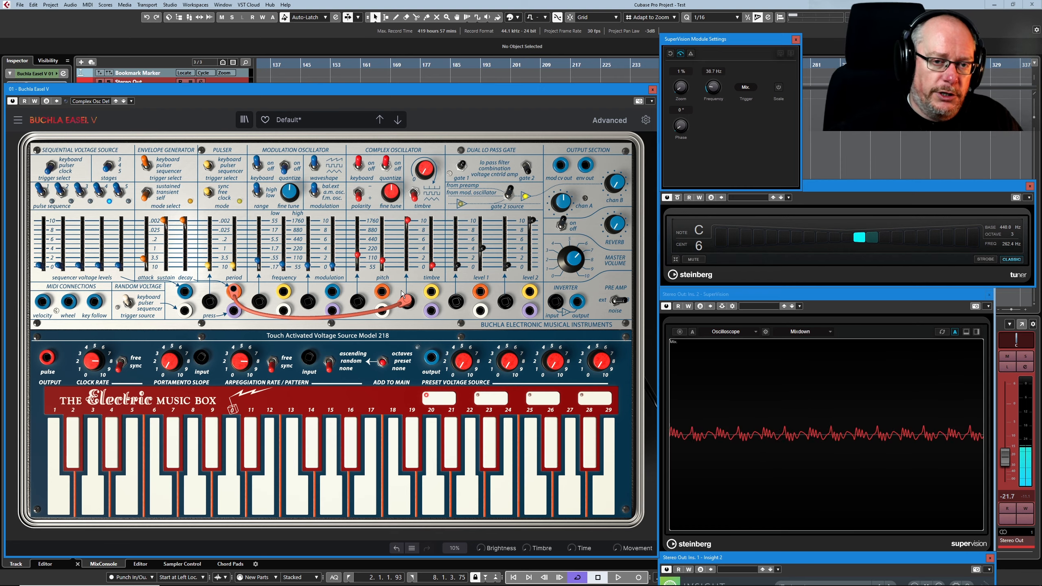
# - Route the envelope through the inverter into the complex oscillator's timbre input, and lower the gate 1 level to zero
pyautogui.moveTo(403, 294)
pyautogui.mouseDown()
pyautogui.moveTo(556, 300)
pyautogui.moveTo(408, 302)
pyautogui.mouseUp()
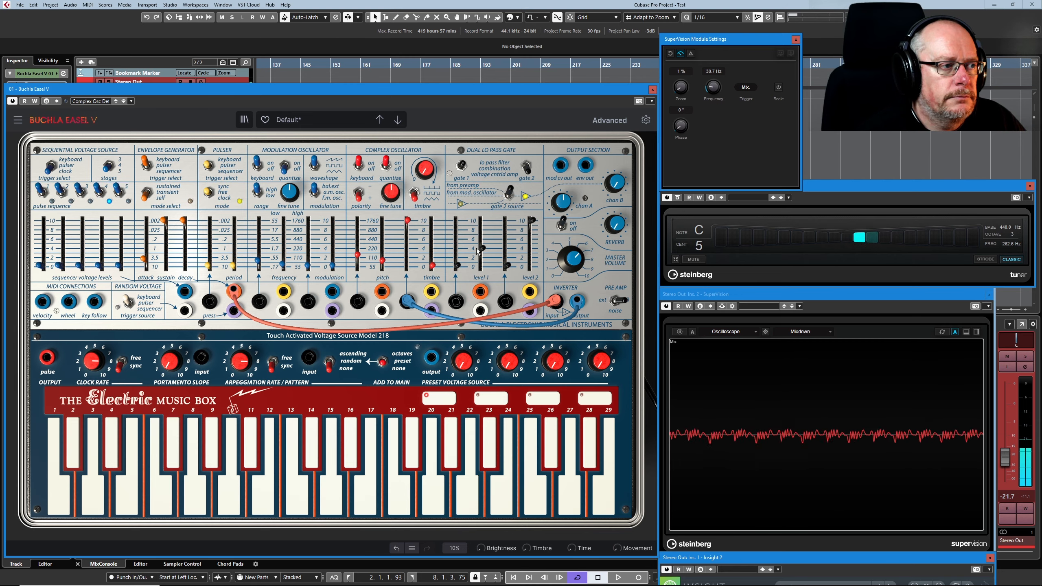
pyautogui.moveTo(483, 251)
pyautogui.moveTo(483, 252); pyautogui.dragTo(482, 272)
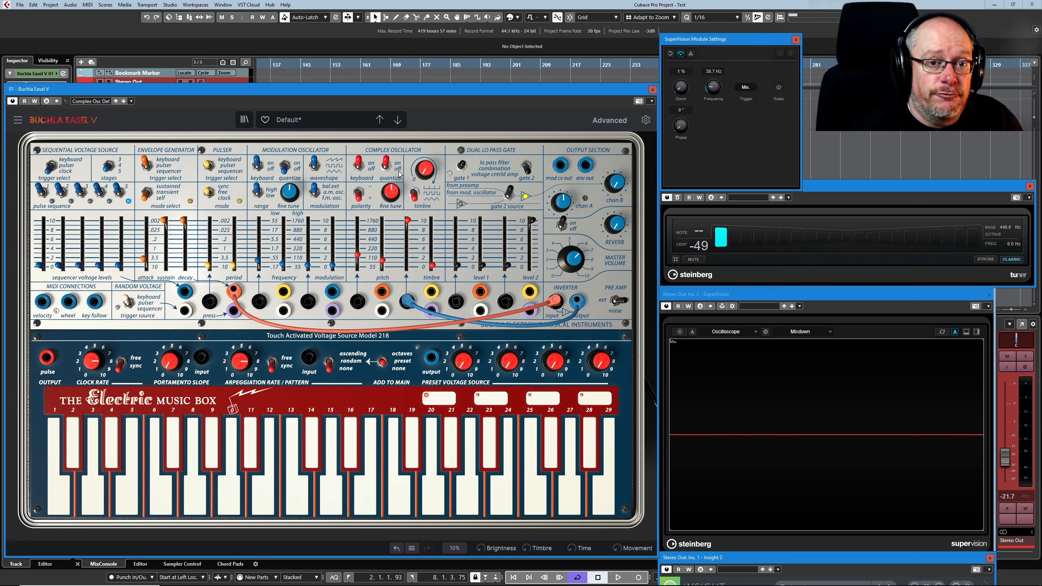
# - Move the inverter output from the timbre input to the complex oscillator's pitch input, and raise the gate 1 level
pyautogui.click(407, 303)
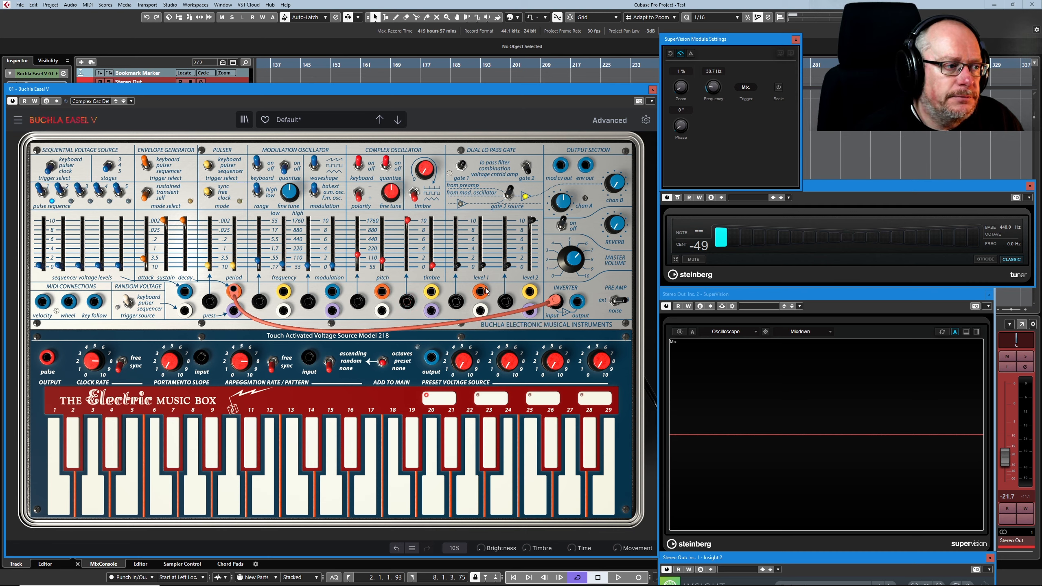
pyautogui.moveTo(560, 308); pyautogui.dragTo(358, 302)
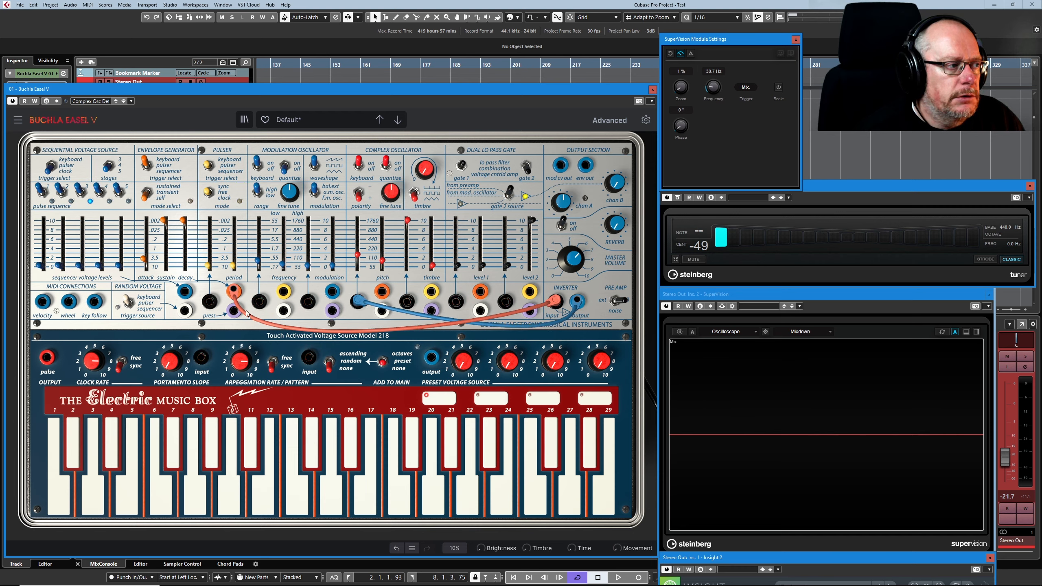
pyautogui.moveTo(483, 266); pyautogui.dragTo(484, 251)
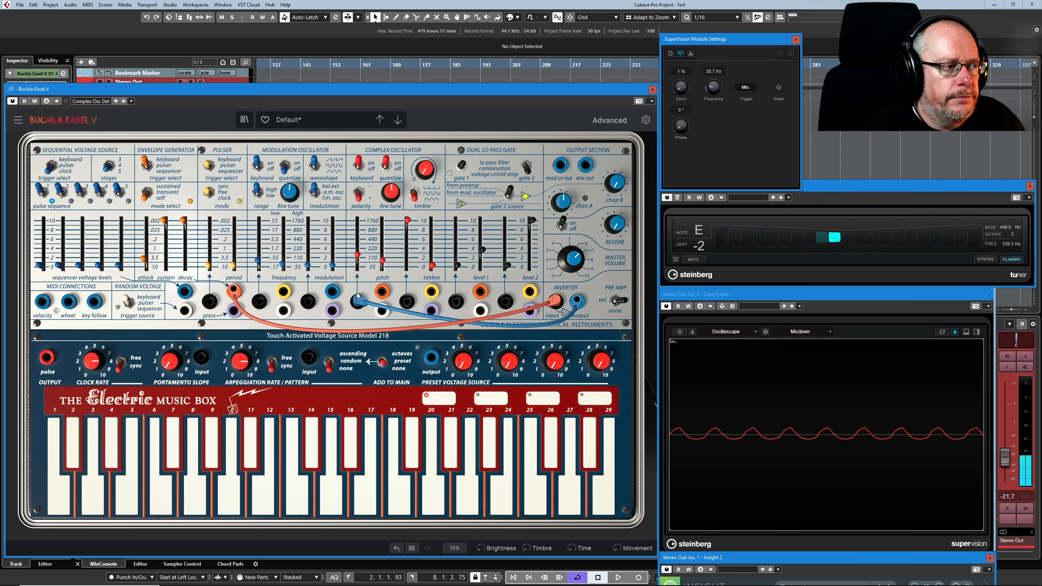
# - Toggle the complex oscillator's polarity switch and boost the volume by raising the gate 1 level and the Stereo Out fader to -9.54
pyautogui.click(360, 198)
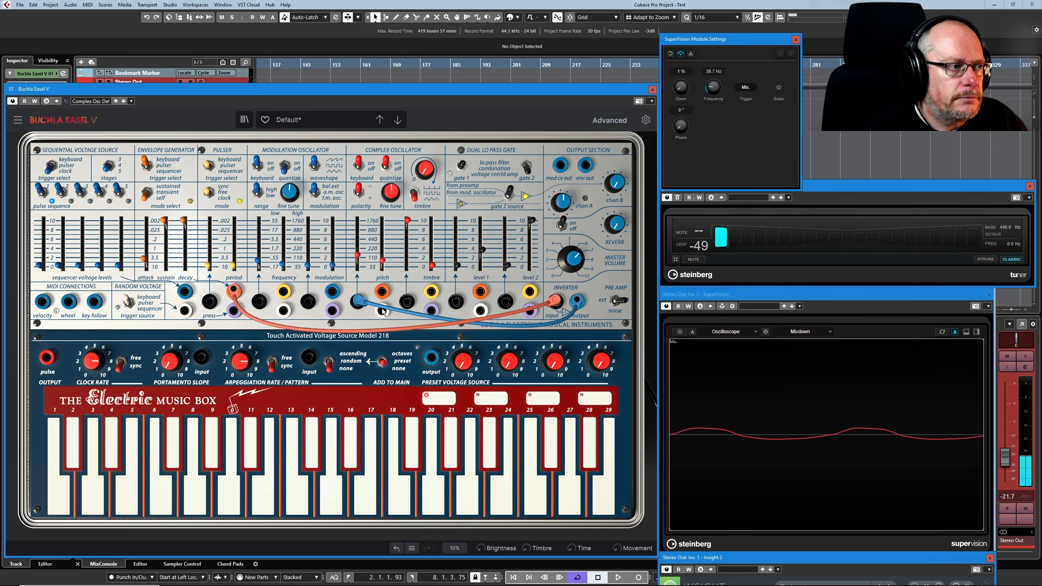
pyautogui.moveTo(483, 250); pyautogui.dragTo(484, 240)
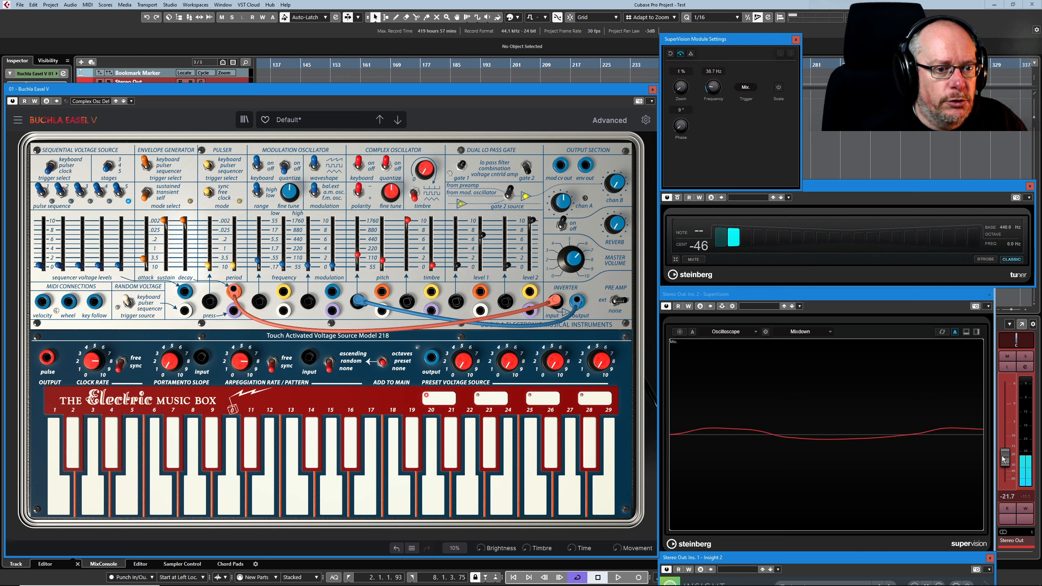
pyautogui.moveTo(1006, 456); pyautogui.dragTo(1007, 437)
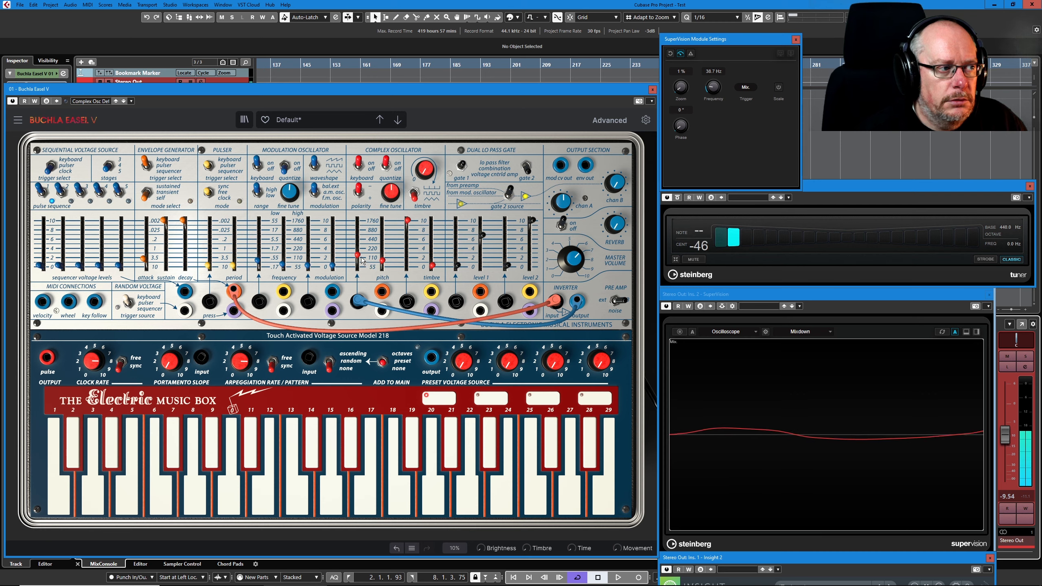
# - Vary the complex oscillator's pitch CV amount, lowering it to 0.144, raising it to about 0.6, and easing it slightly back
pyautogui.click(358, 256)
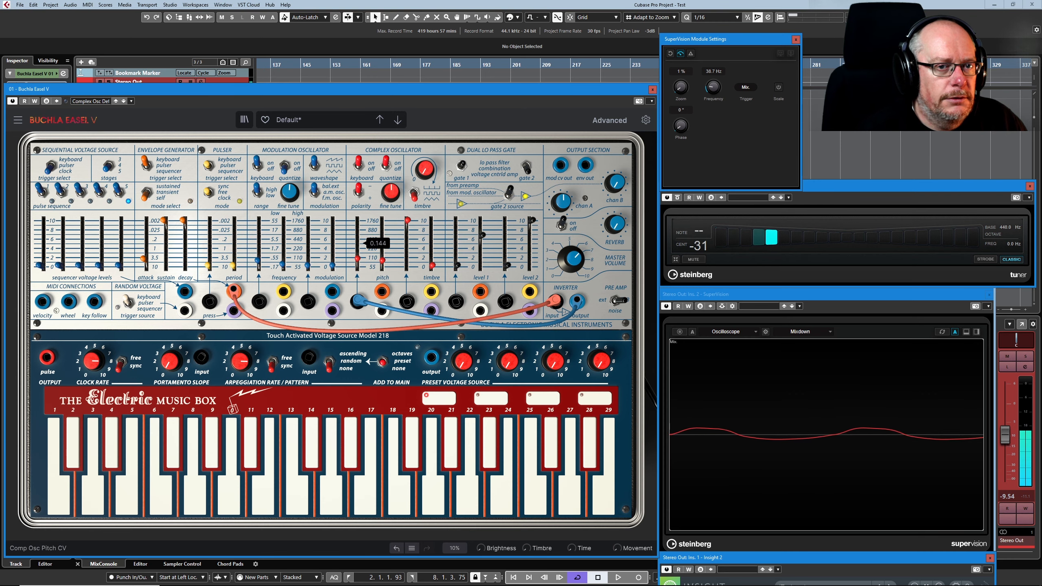
pyautogui.moveTo(358, 264); pyautogui.dragTo(358, 234)
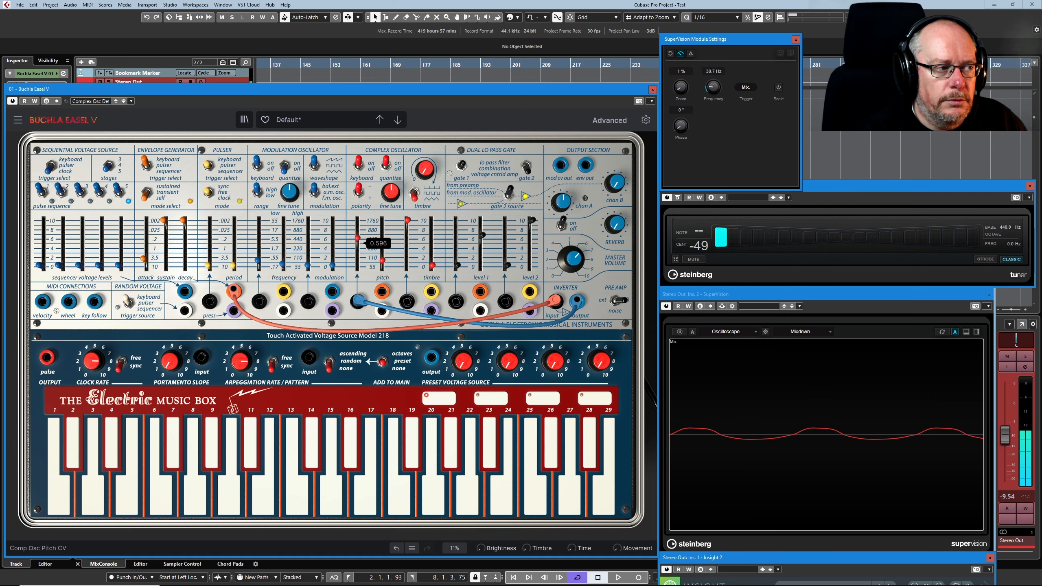
pyautogui.moveTo(358, 238); pyautogui.dragTo(358, 241)
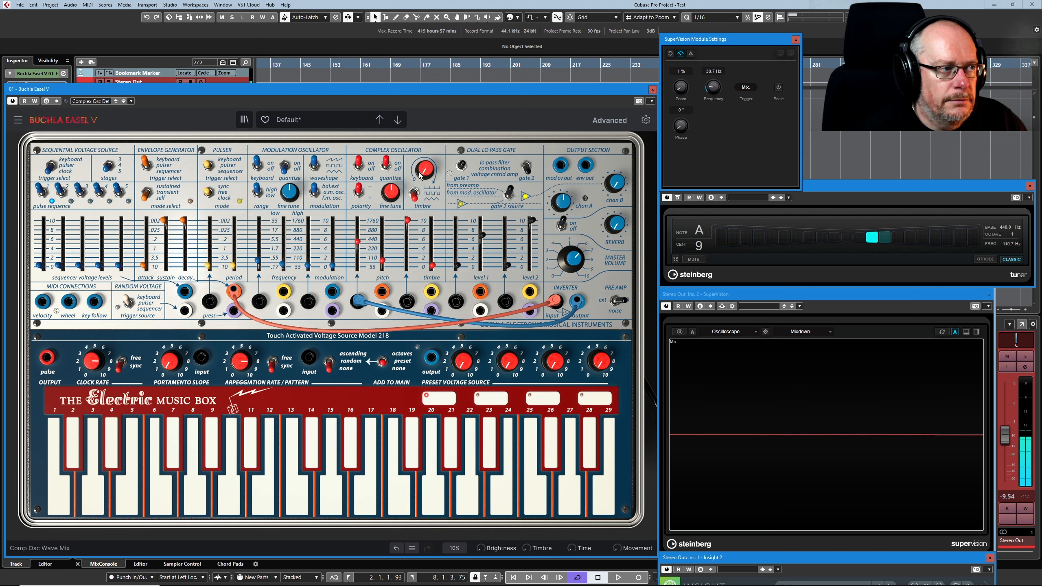
# - Adjust the complex oscillator's wave mix and raise its timbre amount to about the middle of its range
pyautogui.moveTo(425, 169); pyautogui.dragTo(425, 161)
pyautogui.moveTo(433, 266); pyautogui.dragTo(433, 244)
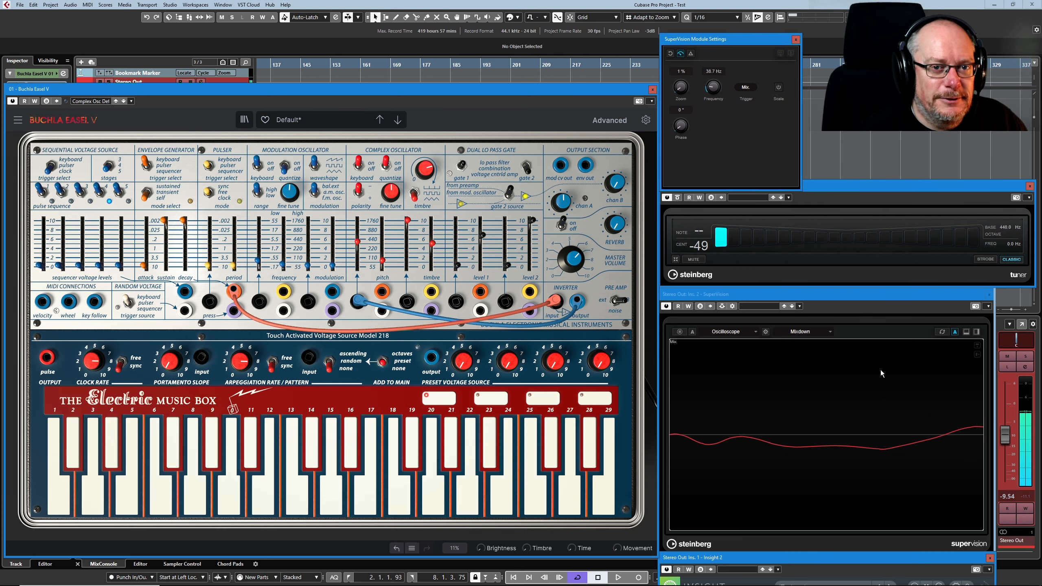
# - Pull the Stereo Out fader all the way down and remove both inverter patch cables
pyautogui.moveTo(999, 432); pyautogui.dragTo(1005, 488)
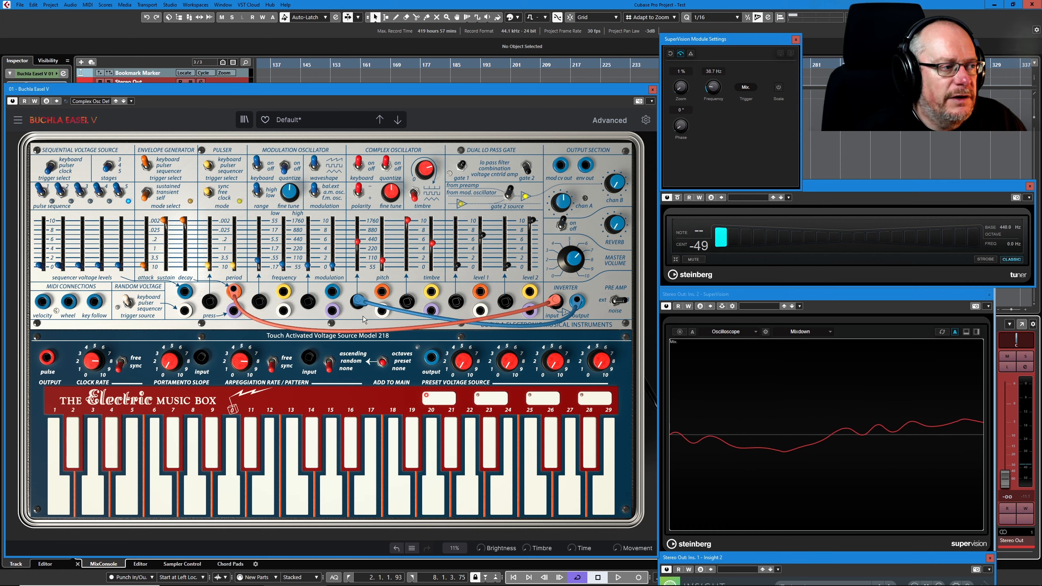
pyautogui.moveTo(357, 300); pyautogui.dragTo(363, 320)
pyautogui.moveTo(556, 301); pyautogui.dragTo(566, 262)
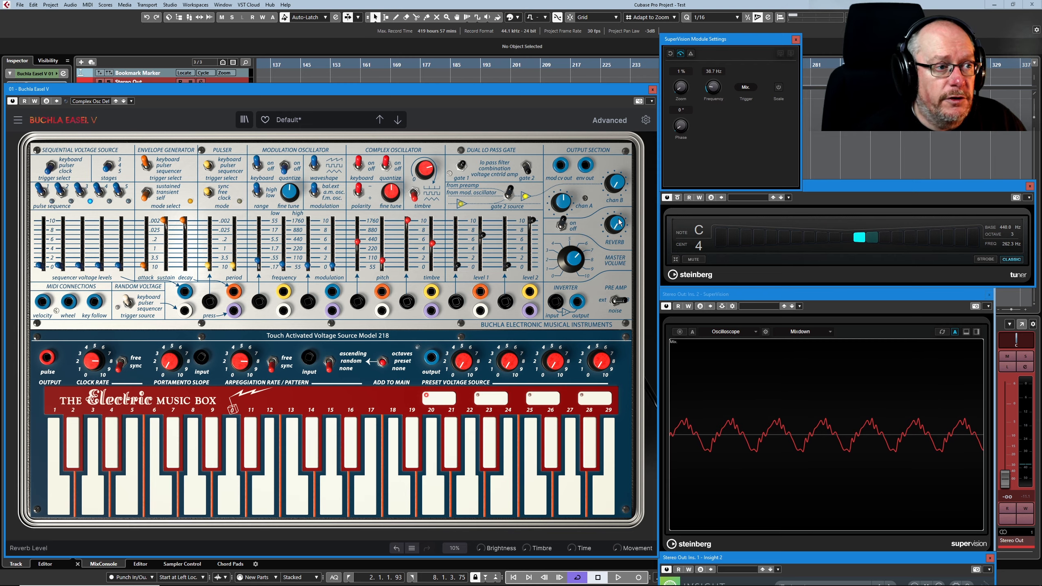
# - Raise the reverb level, patch the envelope output into gate 1's level input, and adjust the envelope sustain
pyautogui.moveTo(615, 225); pyautogui.dragTo(614, 185)
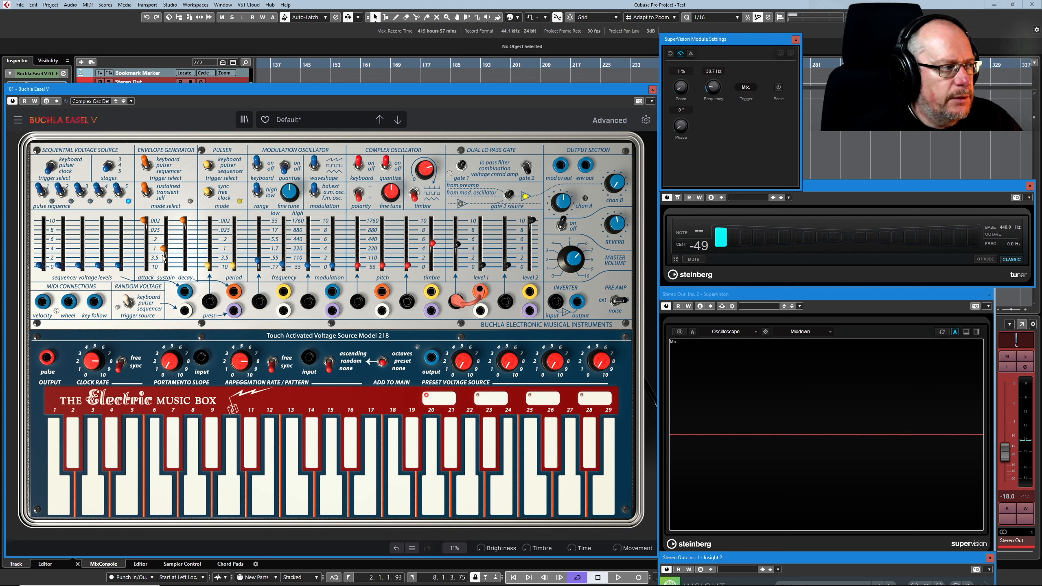
pyautogui.moveTo(167, 256); pyautogui.dragTo(164, 249)
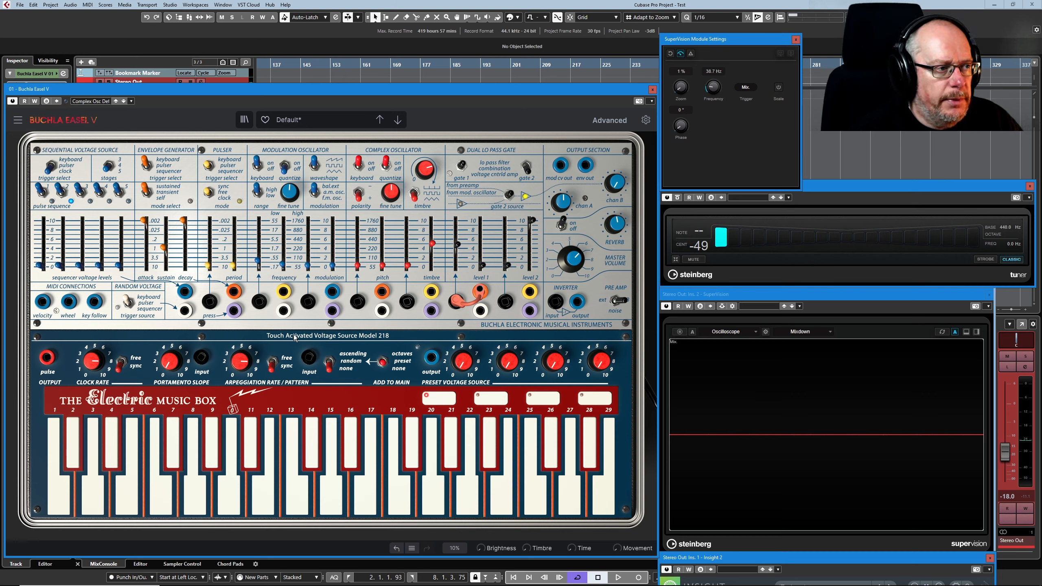